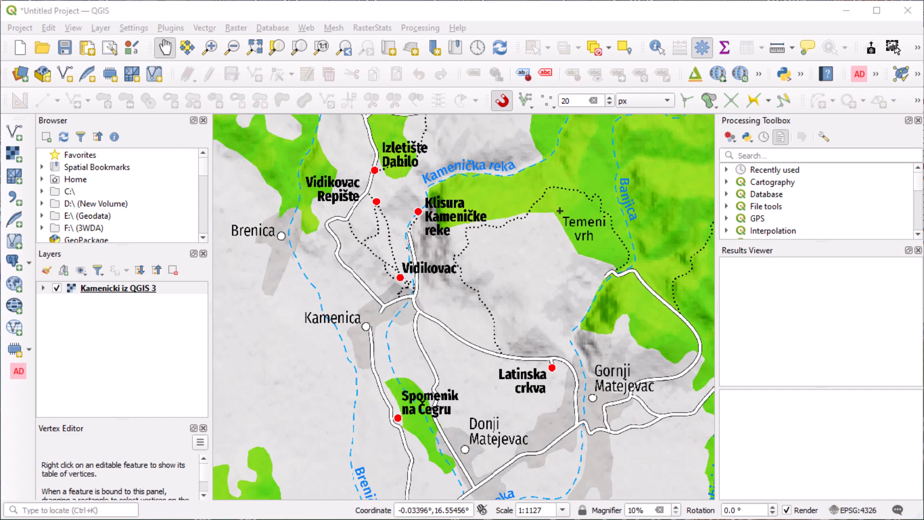
Create a new print layout without entering a title and show the properties of its page
left_click(19, 28)
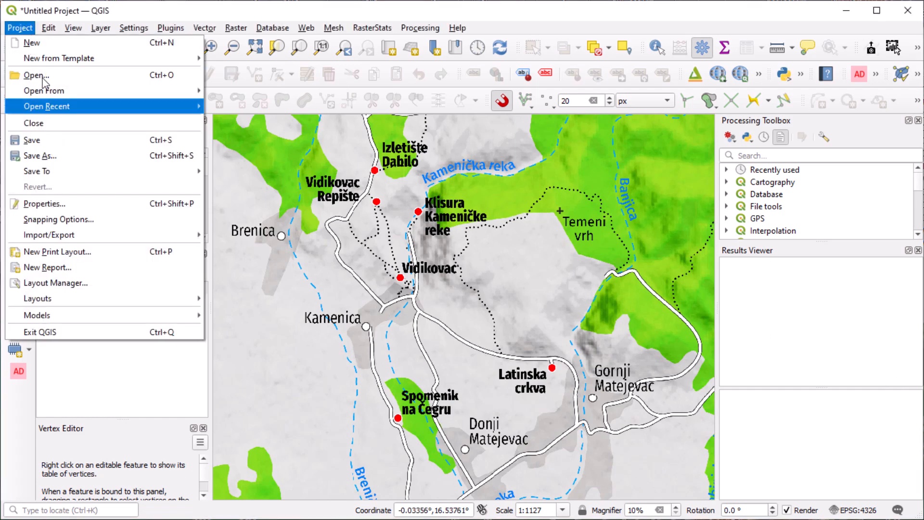
left_click(99, 252)
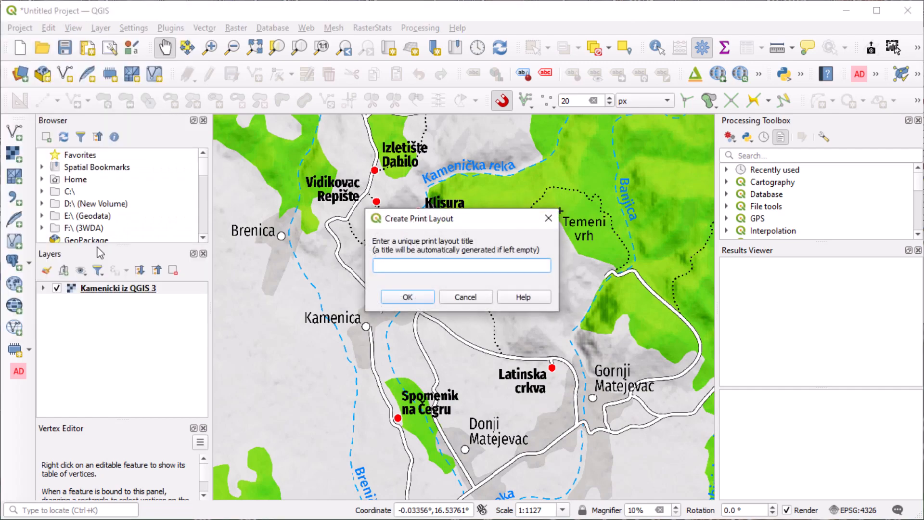
left_click(391, 297)
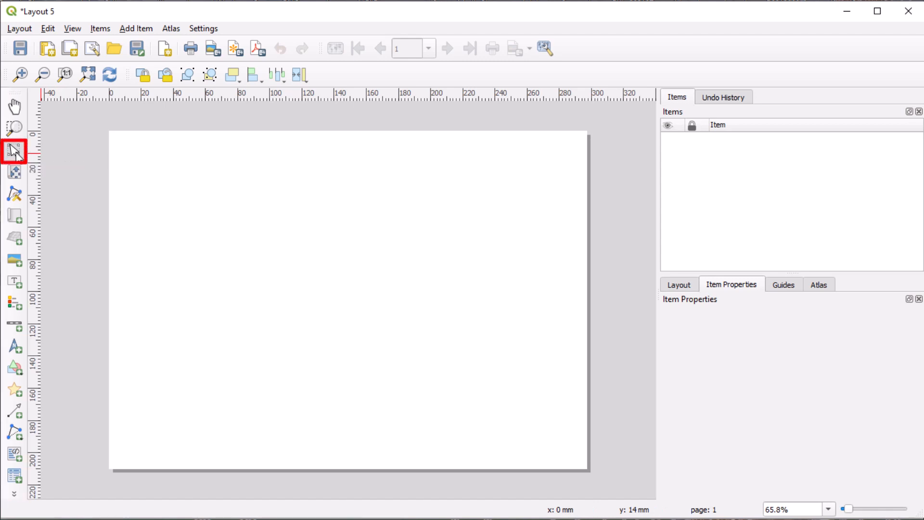
left_click(227, 209)
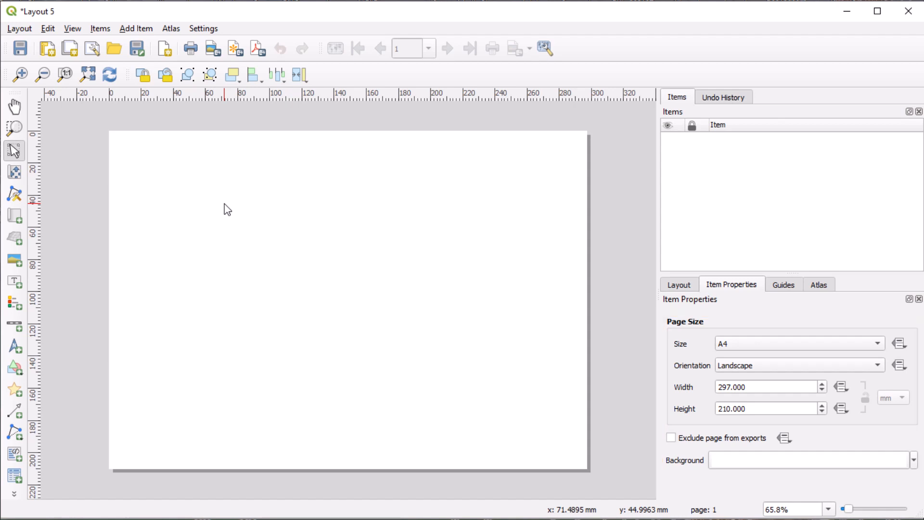
Add a map covering the whole A4 page, zoom its content out to about 1:16167 and shift it to fill the frame
left_click(23, 219)
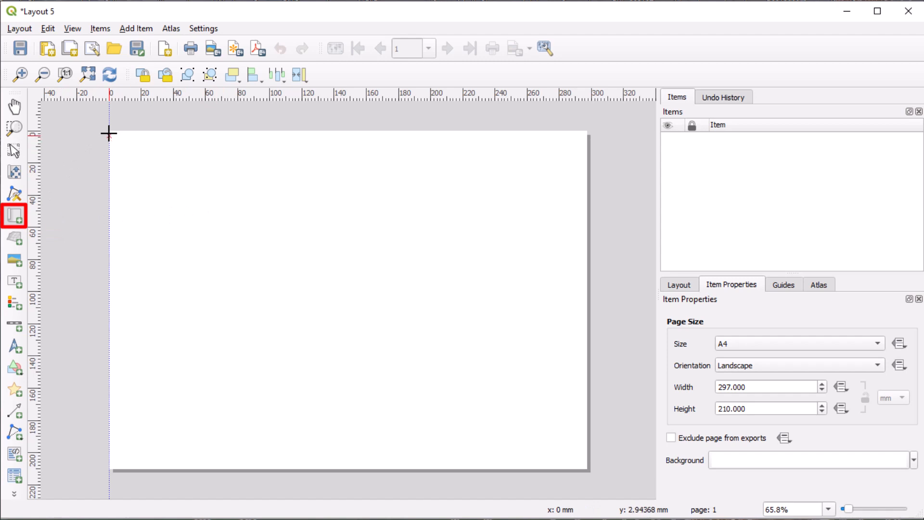
left_click_drag(109, 132, 585, 465)
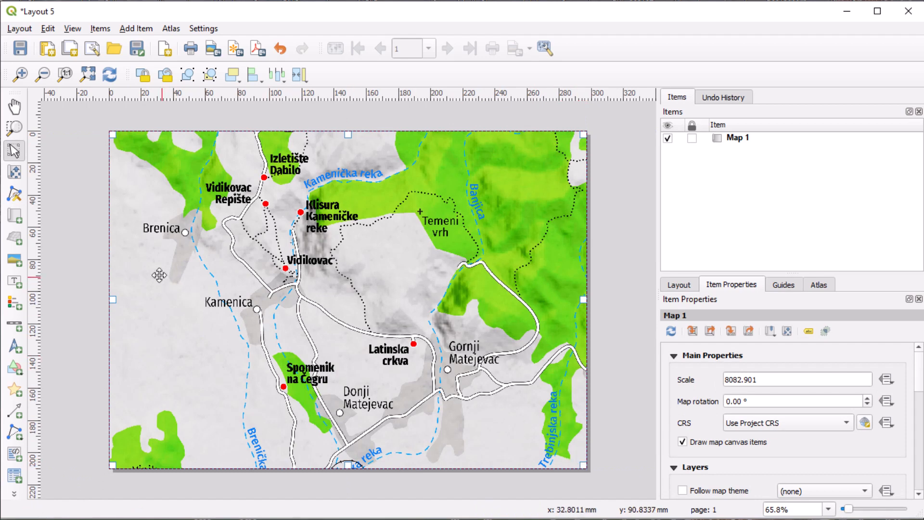
left_click(18, 173)
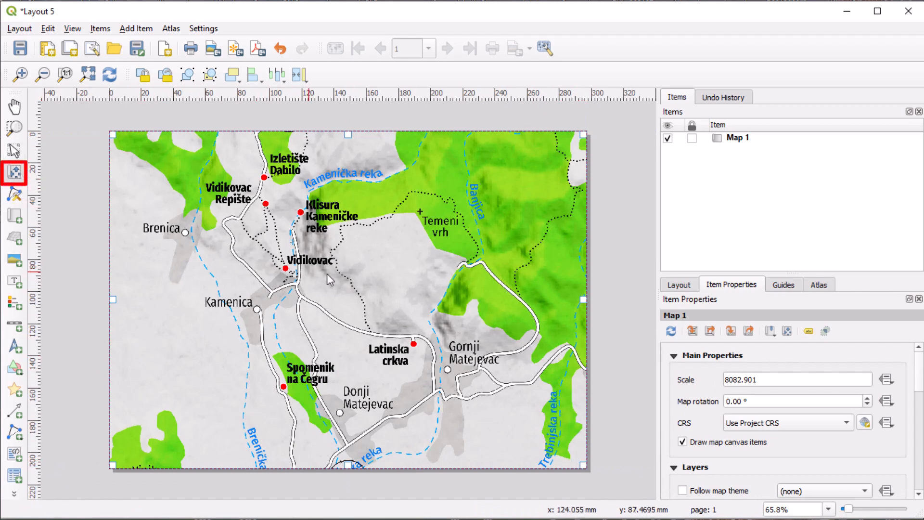
scroll(327, 274, "down", 1)
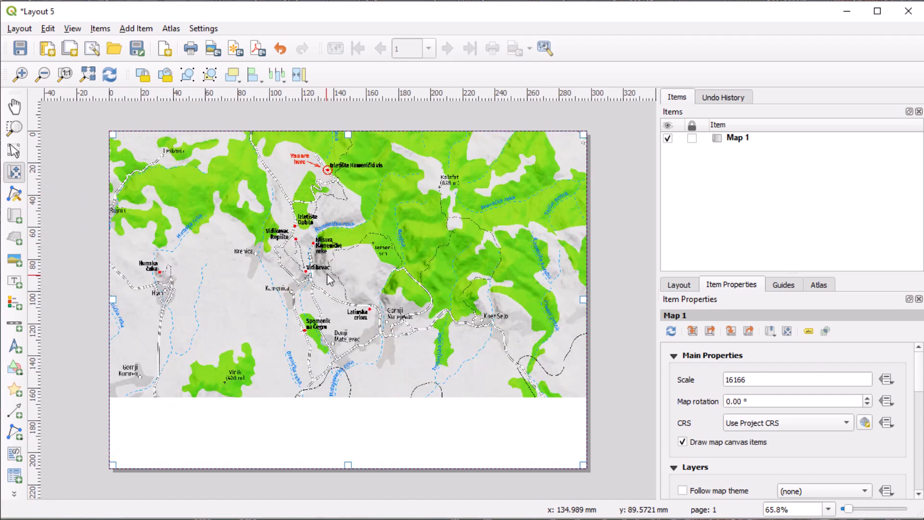
left_click_drag(329, 280, 331, 348)
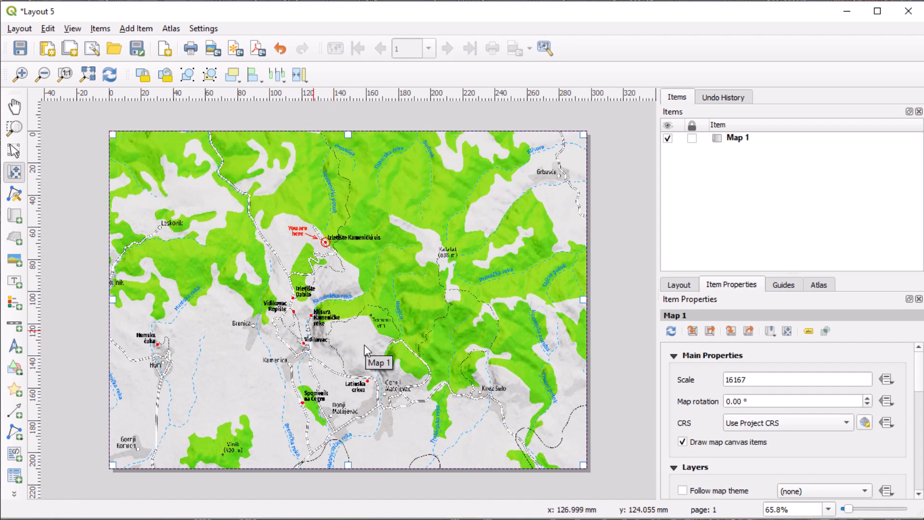
Add a scale bar in the upper-left area of the map and set its style to Line Ticks Up
left_click(14, 326)
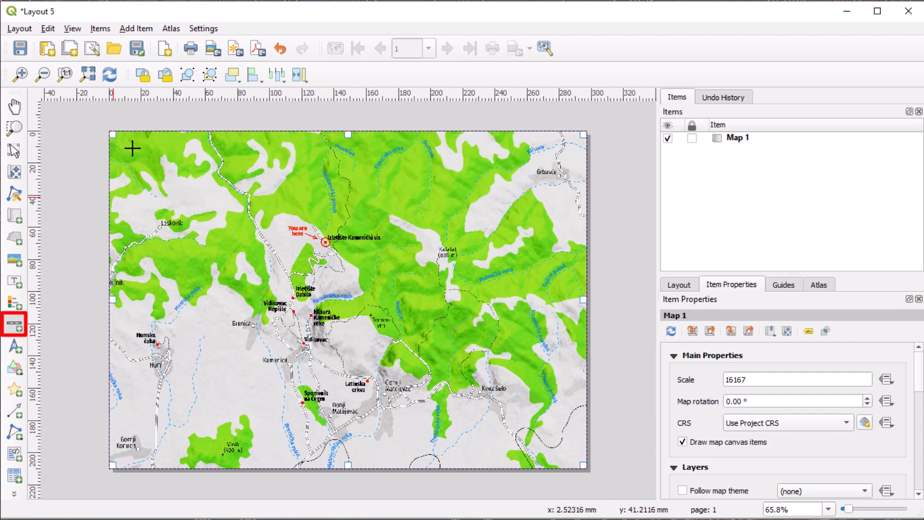
left_click_drag(133, 149, 229, 234)
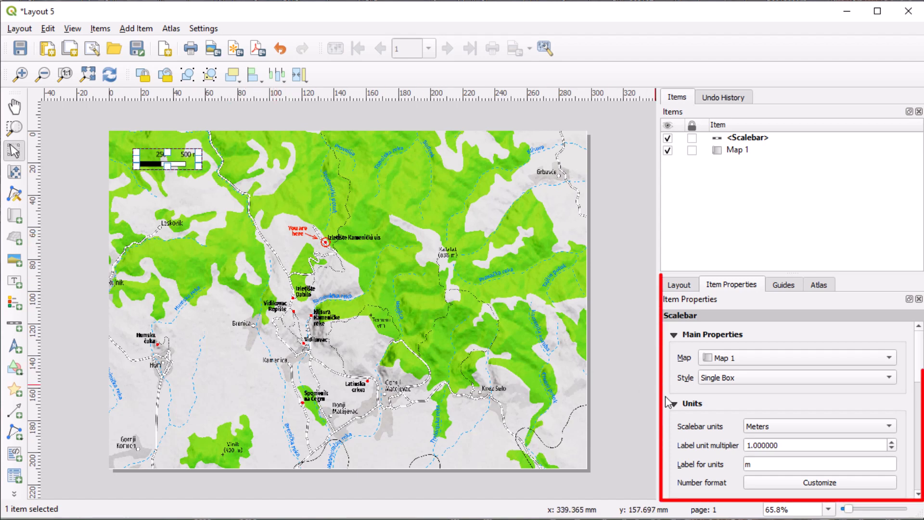
scroll(665, 396, "down", 5)
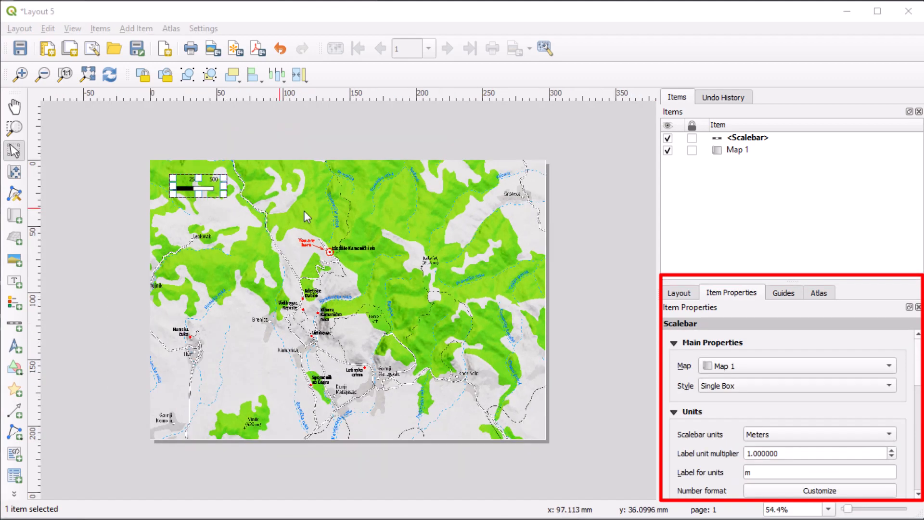
scroll(210, 198, "up", 5)
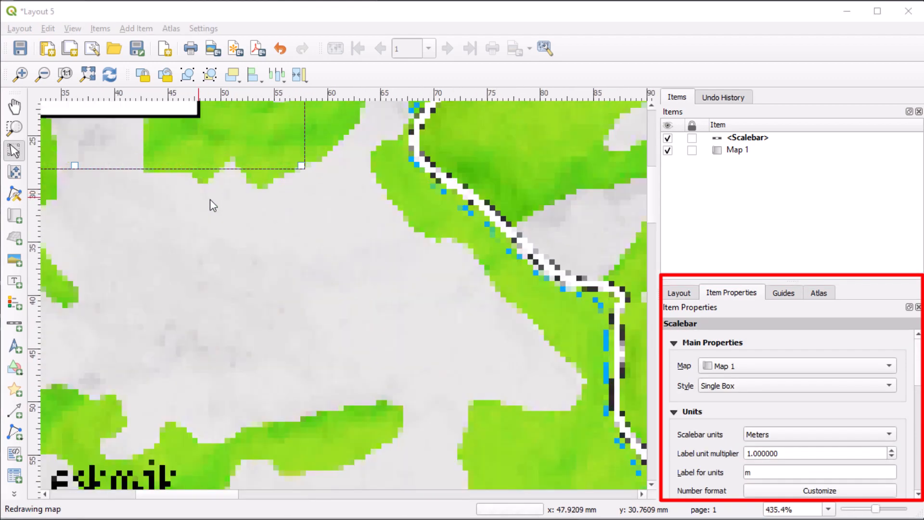
left_click_drag(209, 199, 454, 406)
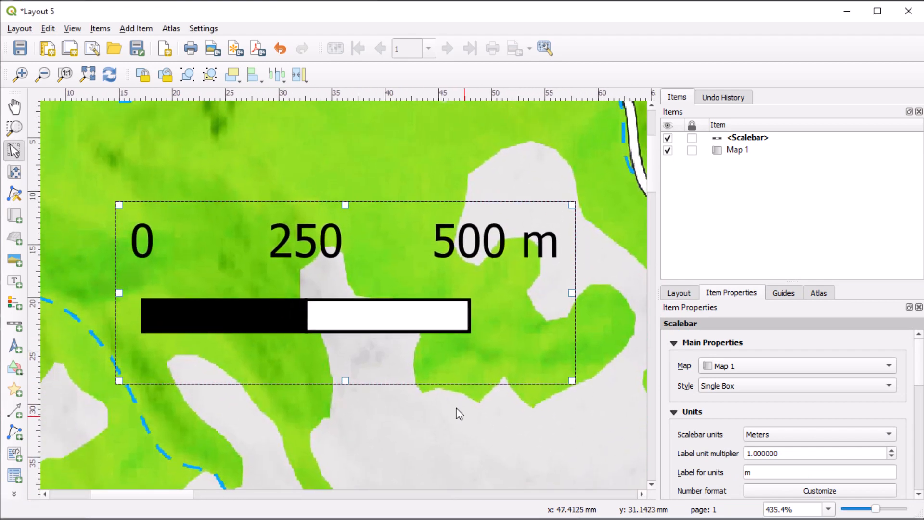
left_click_drag(767, 281, 762, 185)
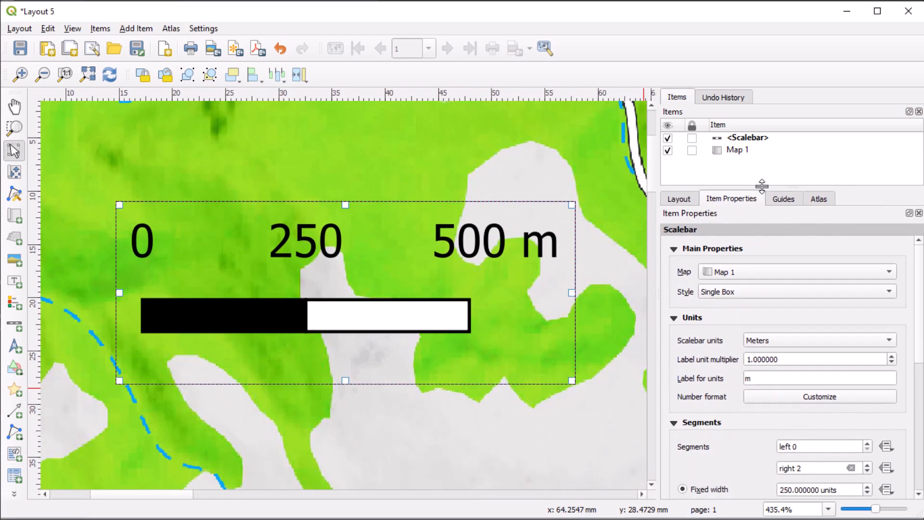
left_click(773, 296)
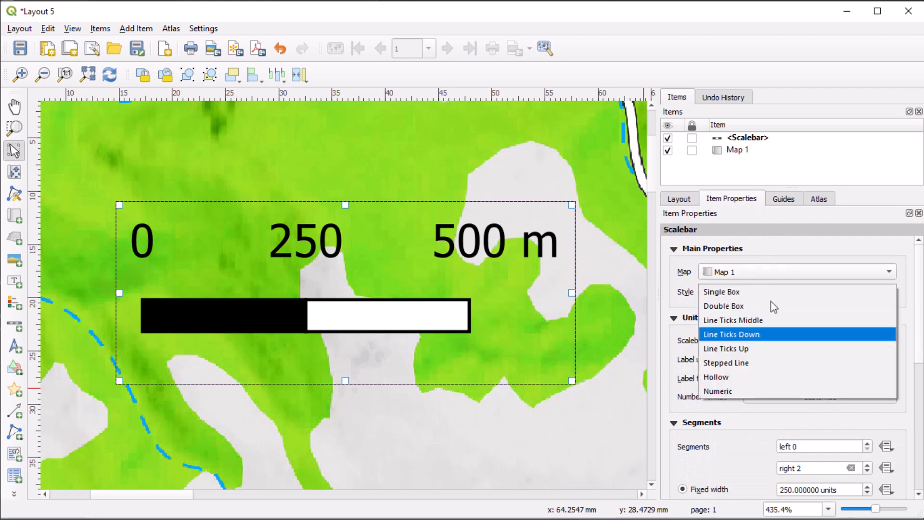
left_click(770, 346)
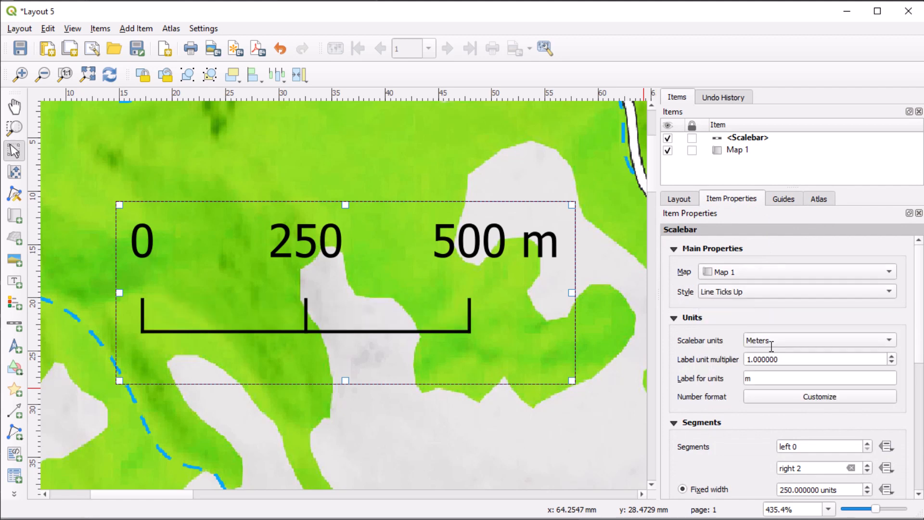
Set the scale bar to 1 right segment and its height to 1.00 mm
left_click(866, 471)
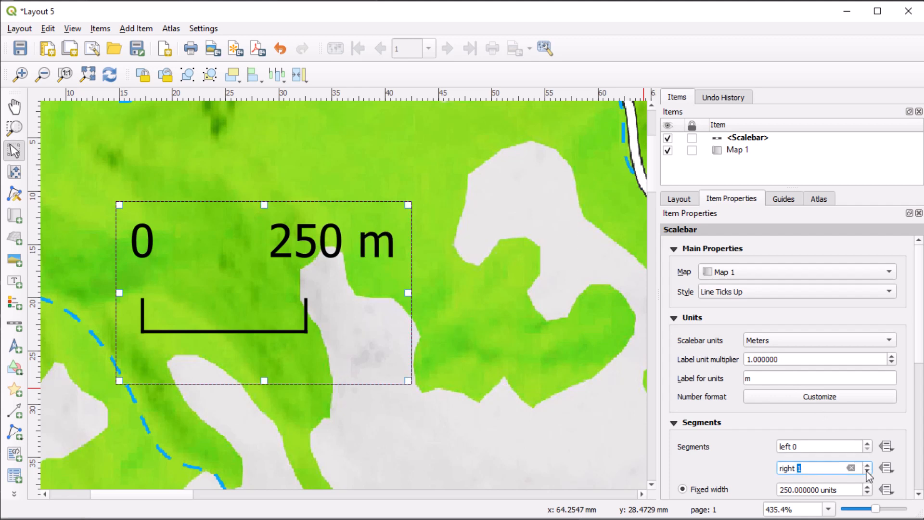
left_click_drag(845, 489, 772, 486)
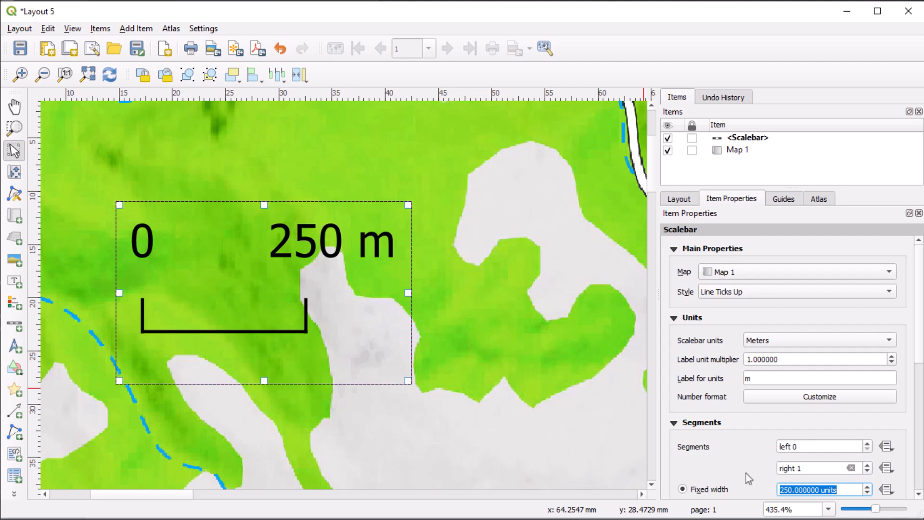
scroll(524, 368, "down", 3)
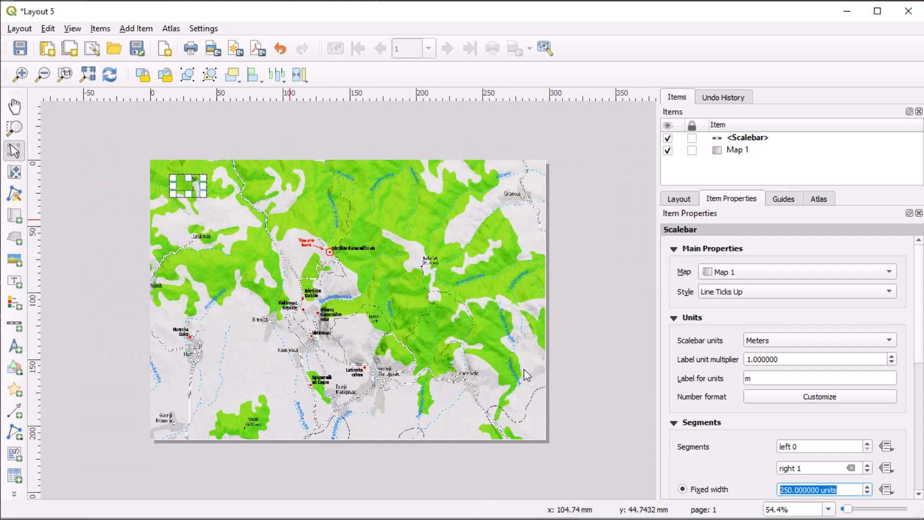
scroll(524, 369, "up", 3)
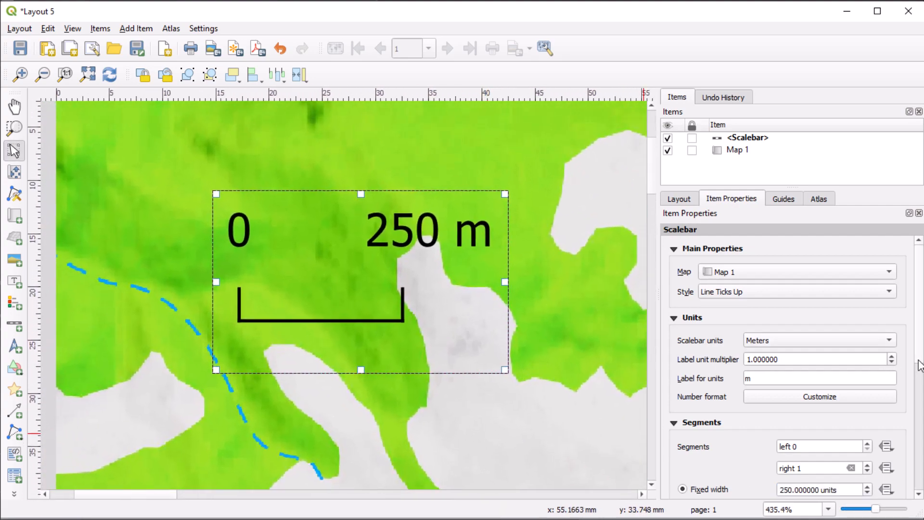
left_click_drag(919, 367, 919, 445)
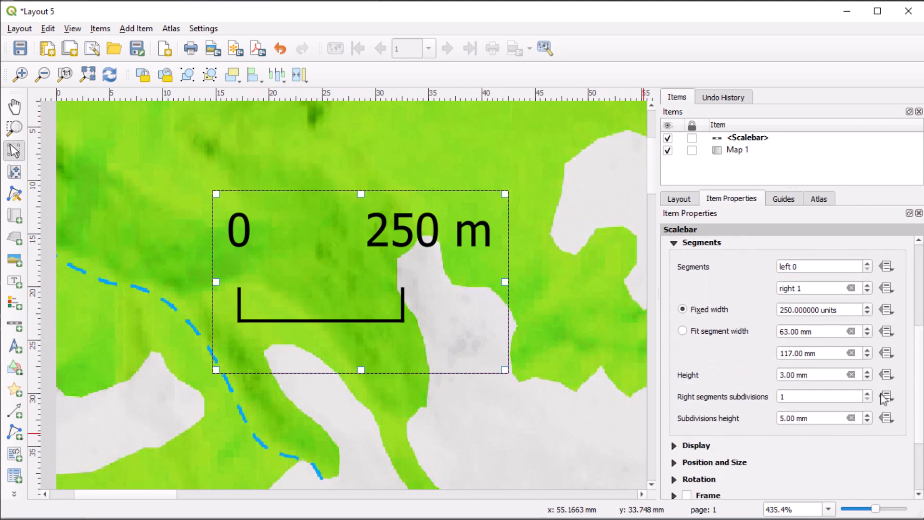
left_click(868, 378)
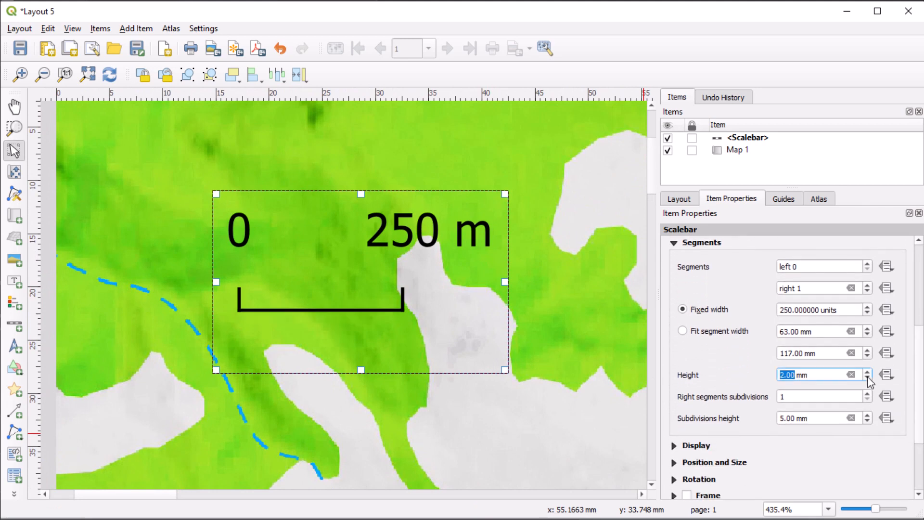
left_click(867, 379)
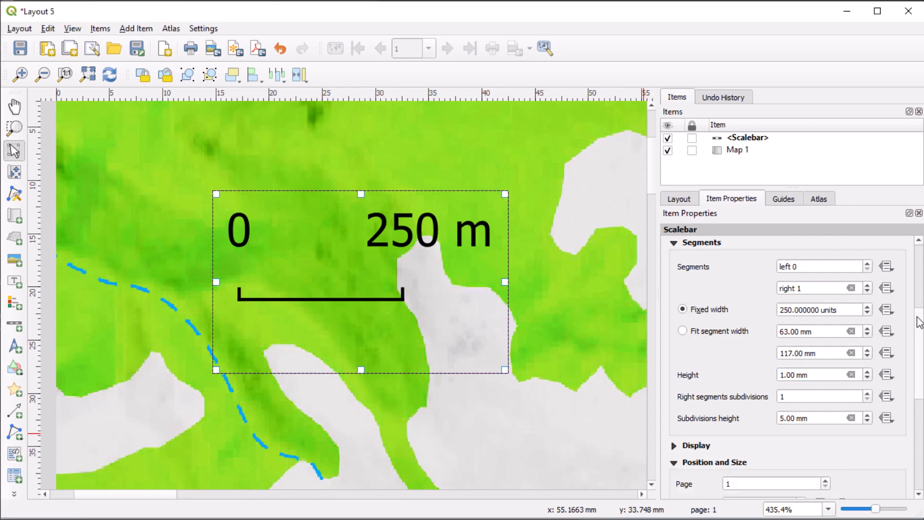
Set the scale bar's label margin to 2.00 mm and its horizontal label placement to Centered at Center of Segment
left_click_drag(918, 319, 913, 364)
left_click(674, 314)
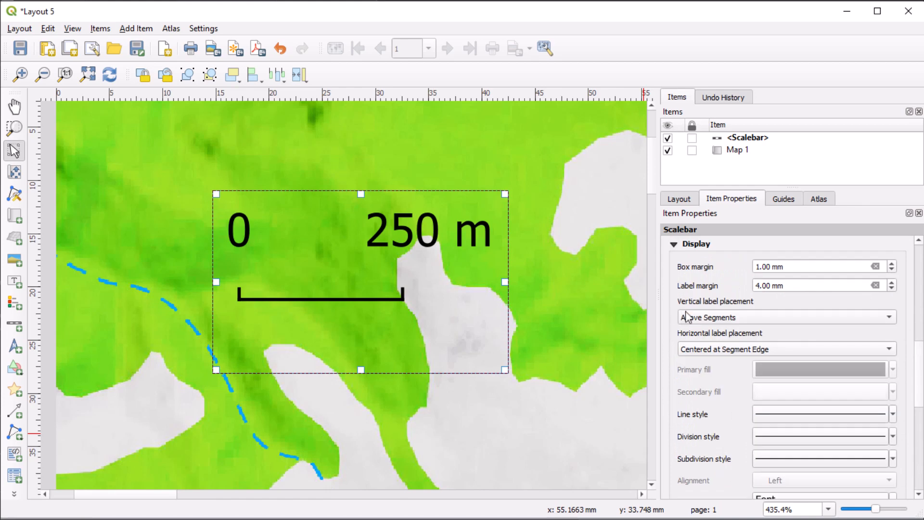
left_click(892, 288)
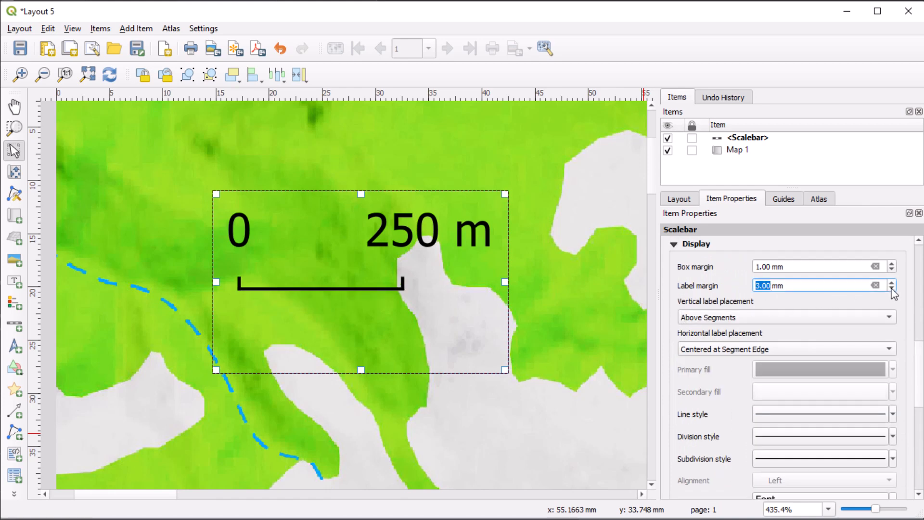
left_click(891, 288)
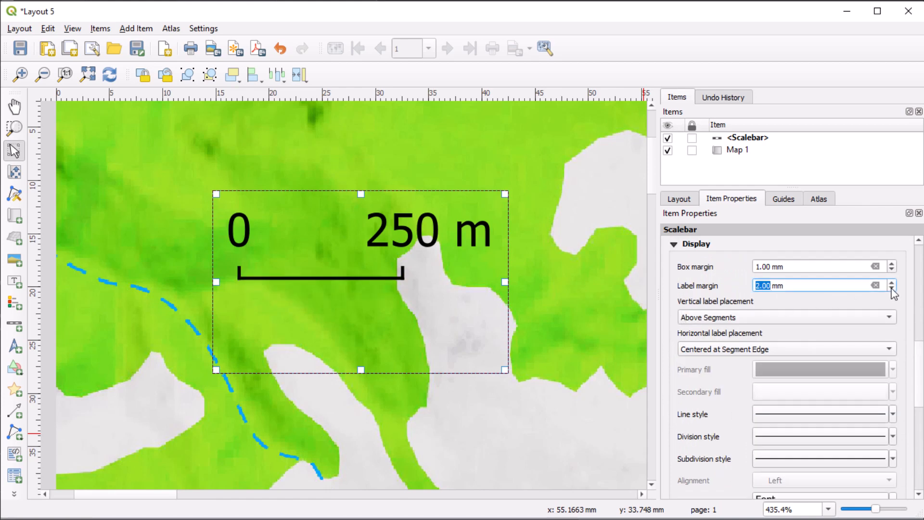
left_click(811, 347)
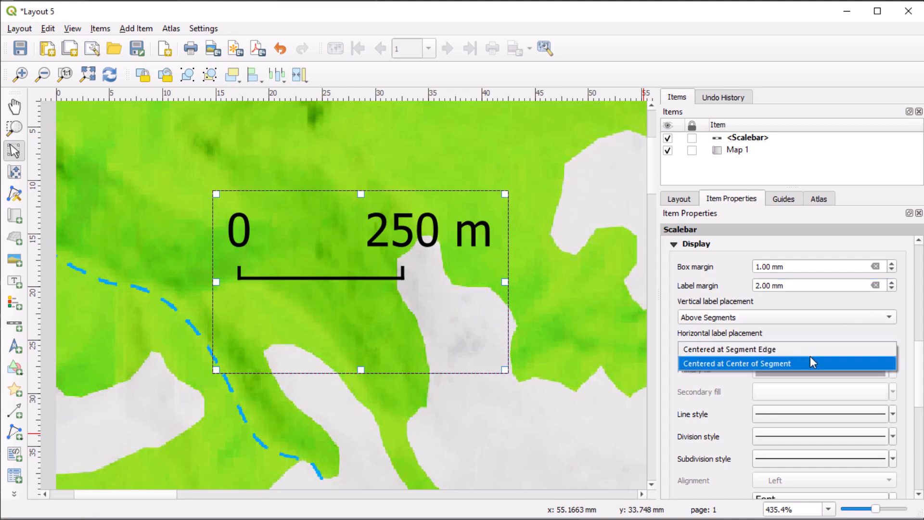
left_click(809, 357)
Change the scale bar's label font to a heavier geometric sans-serif typeface
scroll(828, 375, "down", 3)
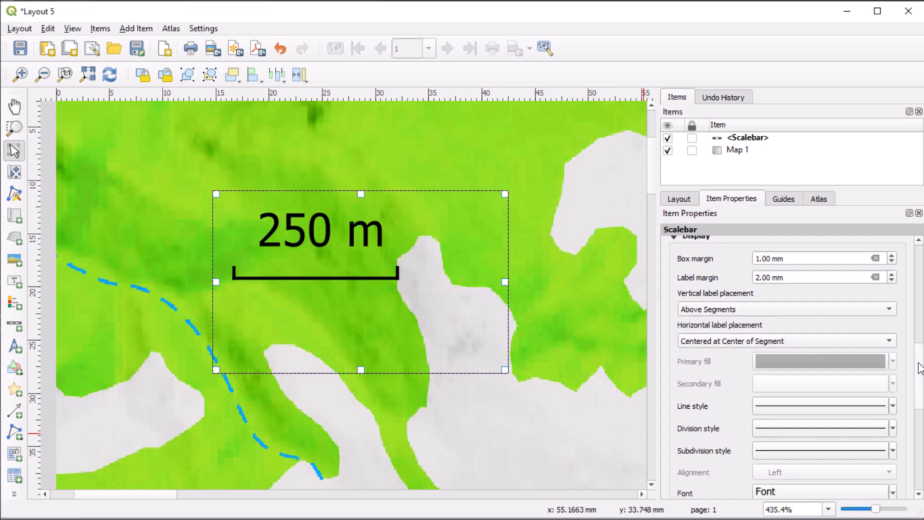
left_click(856, 440)
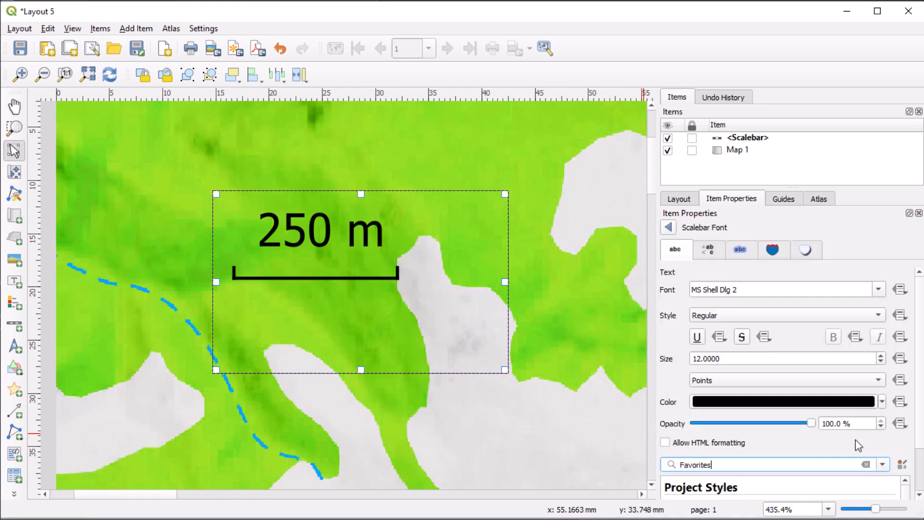
left_click(879, 290)
left_click(879, 304)
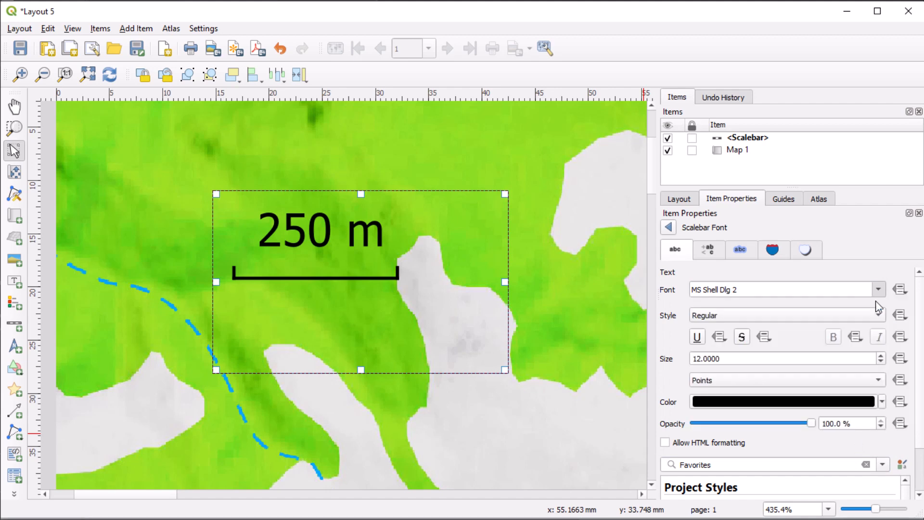
left_click(668, 227)
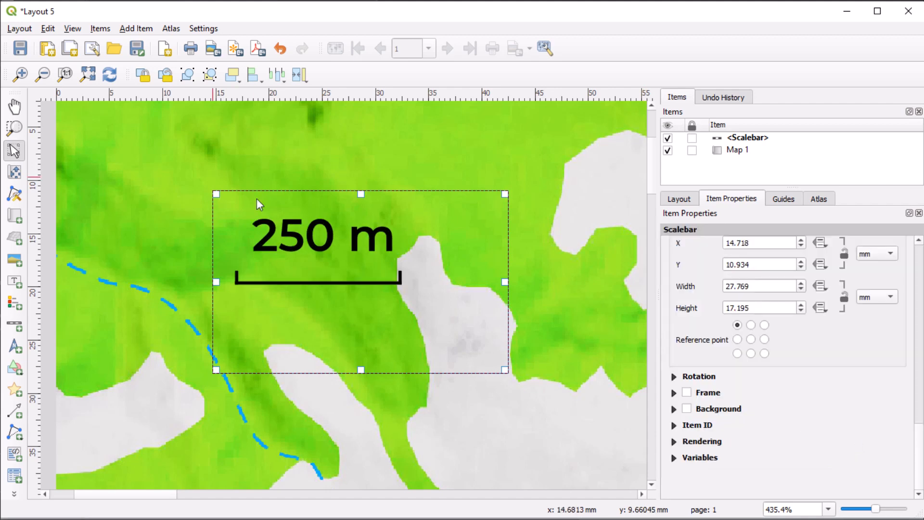
Save the layout with the map and scale bar as a template
left_click(20, 29)
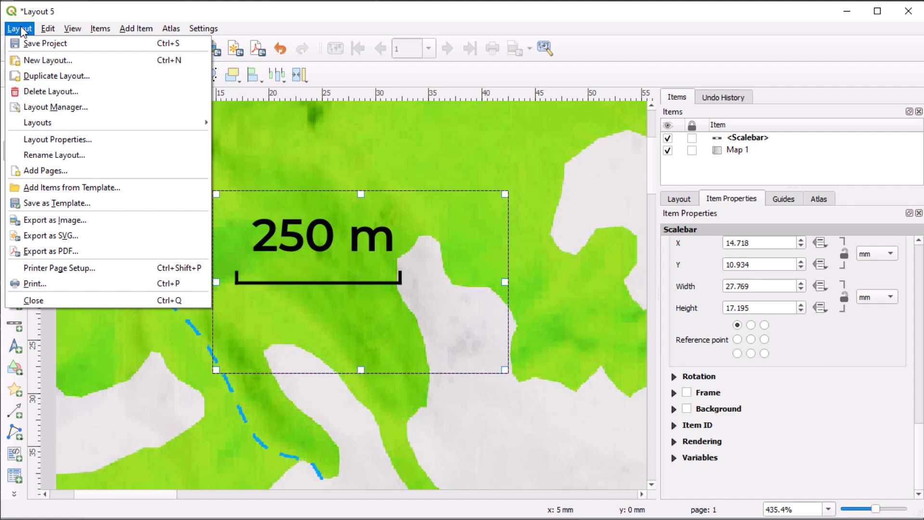
left_click(103, 207)
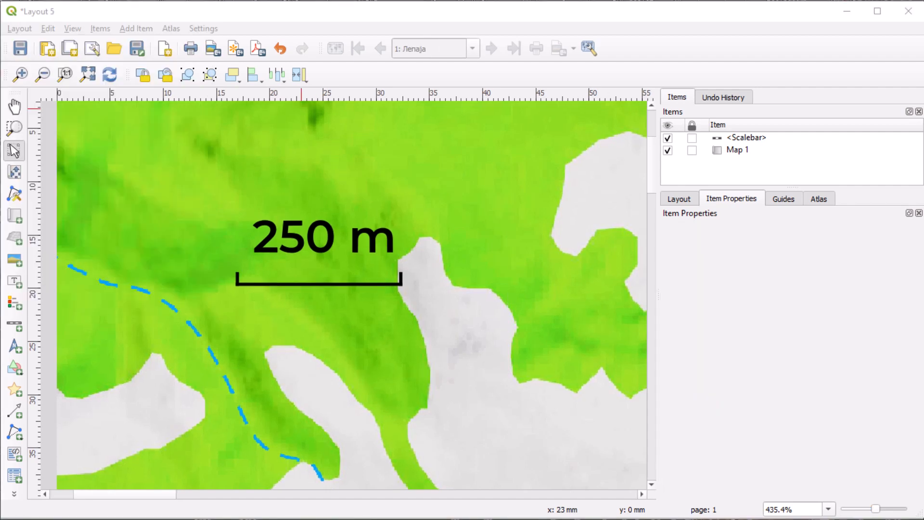
left_click(785, 15)
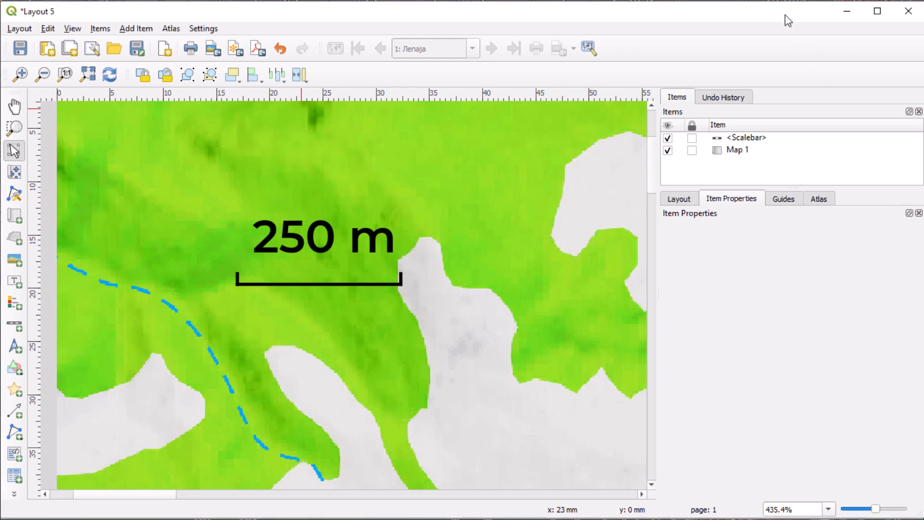
Add a legend for Map 1 near the upper-right corner of the page
left_click(11, 316)
scroll(370, 326, "down", 3)
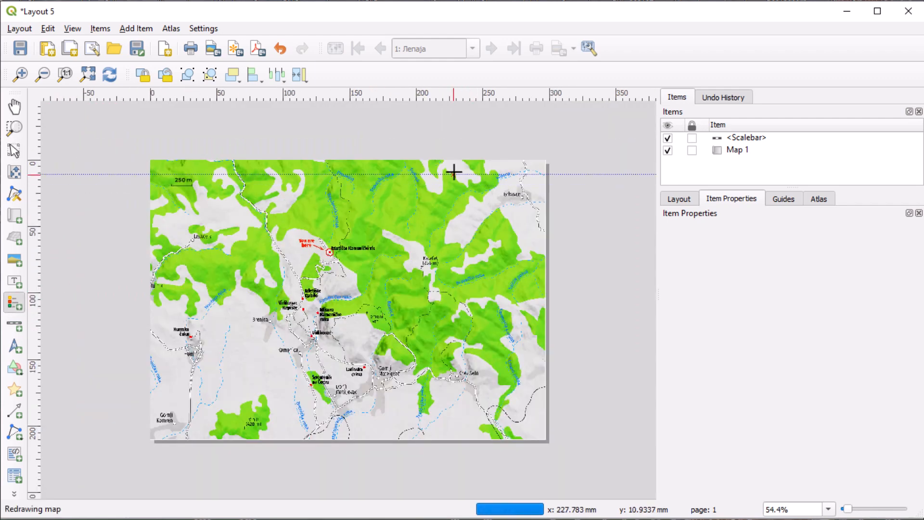
left_click_drag(458, 170, 524, 255)
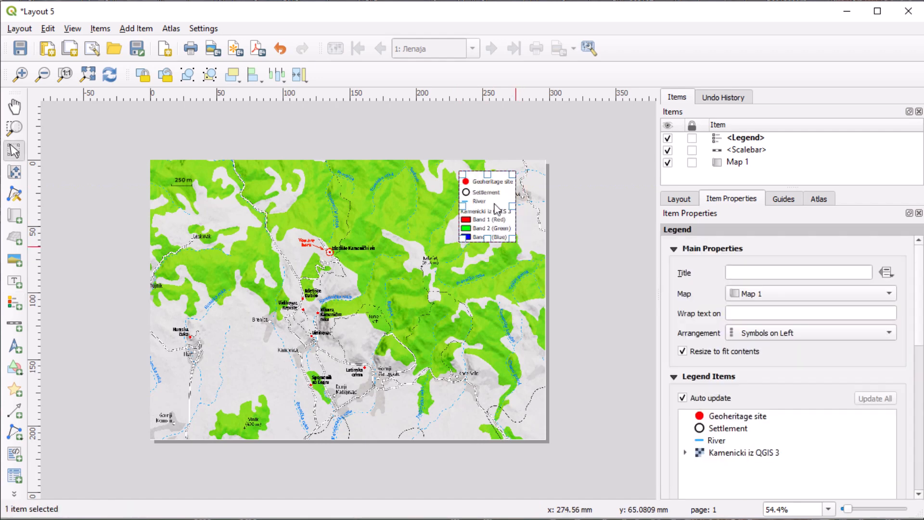
scroll(491, 202, "up", 2)
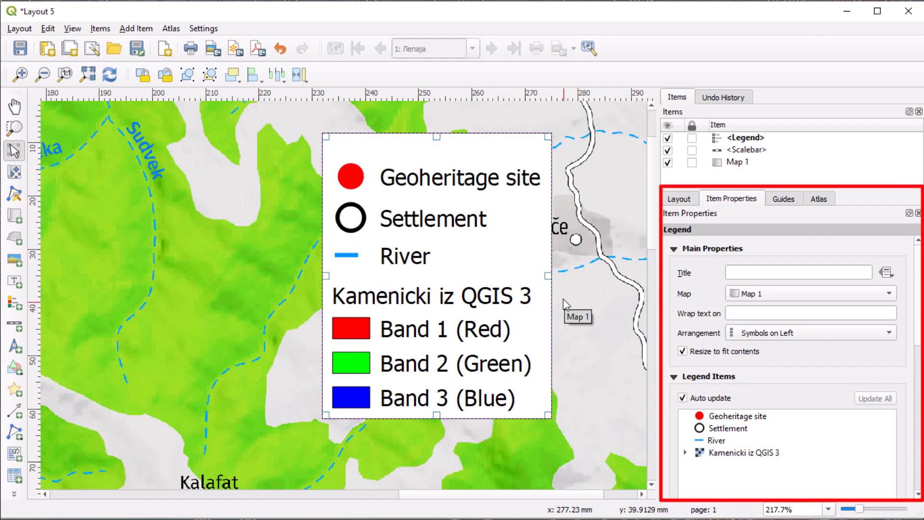
Reorder the legend items so that Geoheritage site comes directly below Settlement
left_click(815, 450)
scroll(814, 433, "down", 1)
scroll(812, 385, "down", 2)
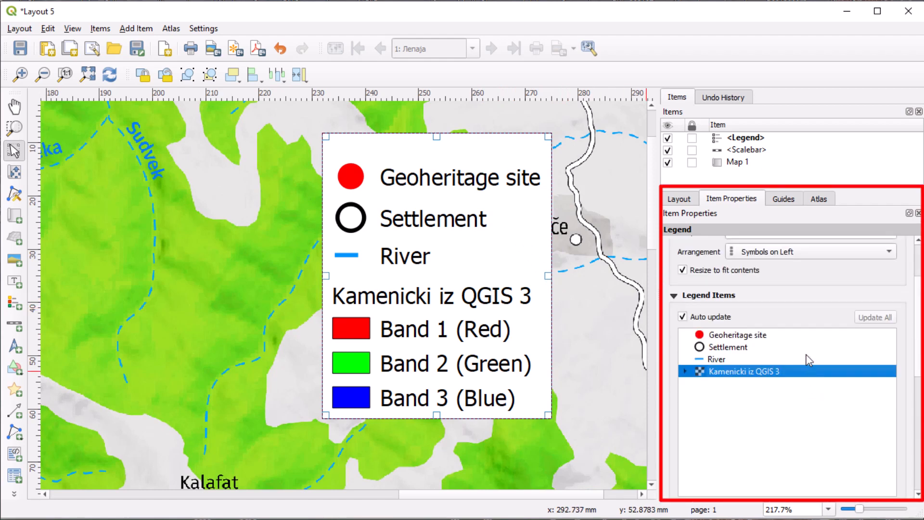
left_click(731, 337)
left_click(729, 350)
left_click(731, 360)
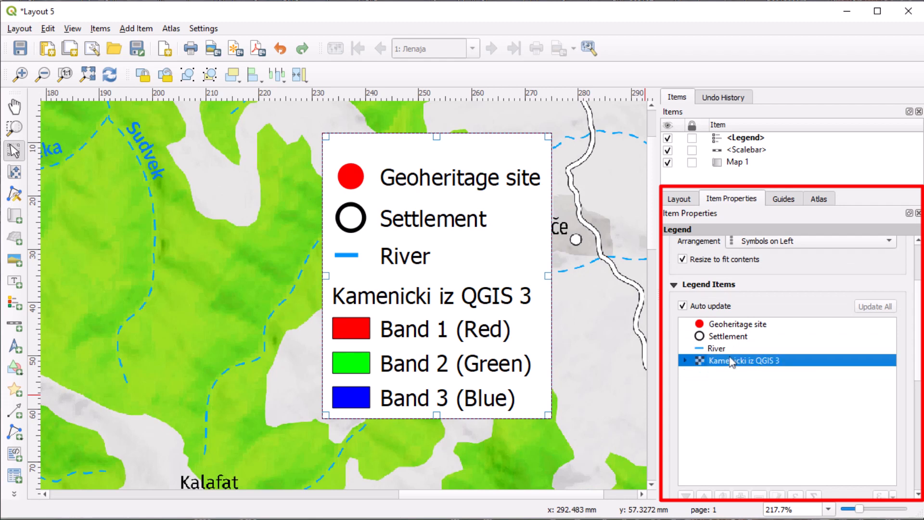
left_click(734, 349)
left_click(735, 337)
left_click(735, 326)
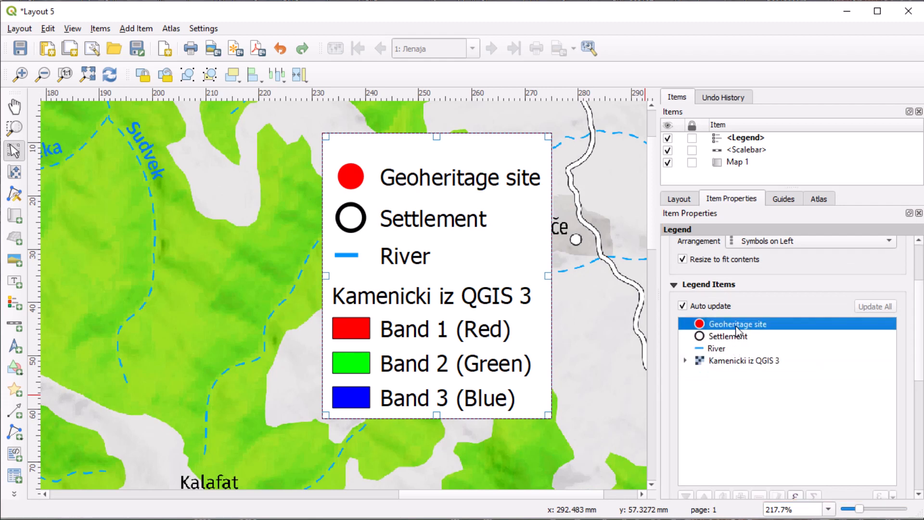
left_click_drag(736, 328, 735, 342)
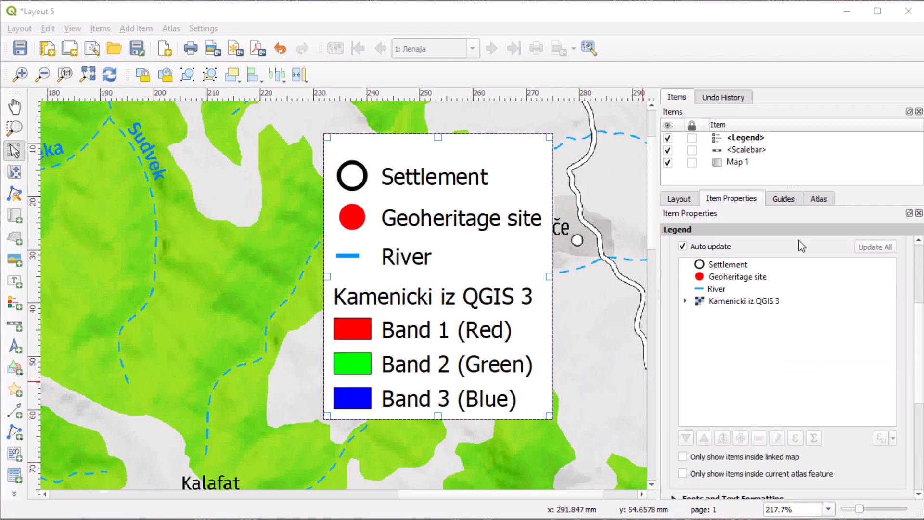
Disable the legend's auto update and remove the Kamenicki iz QGIS 3 raster entry from its items
left_click(683, 246)
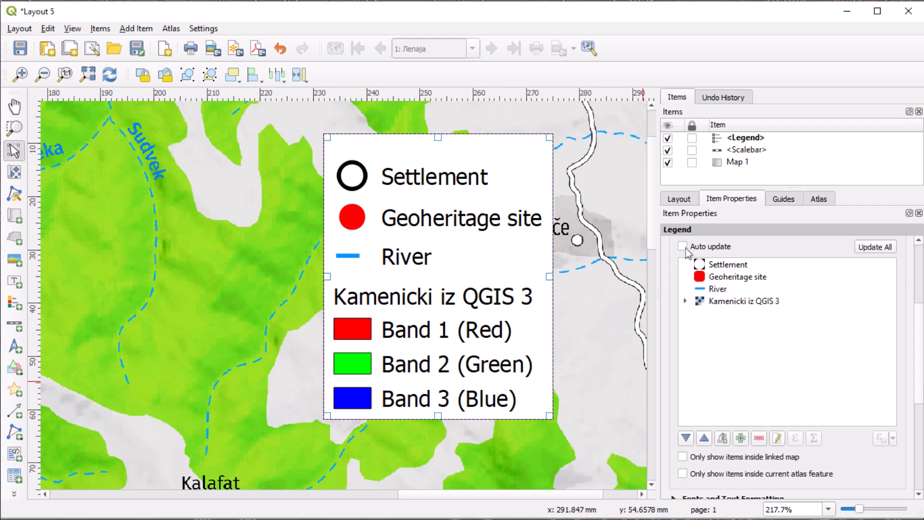
left_click(727, 302)
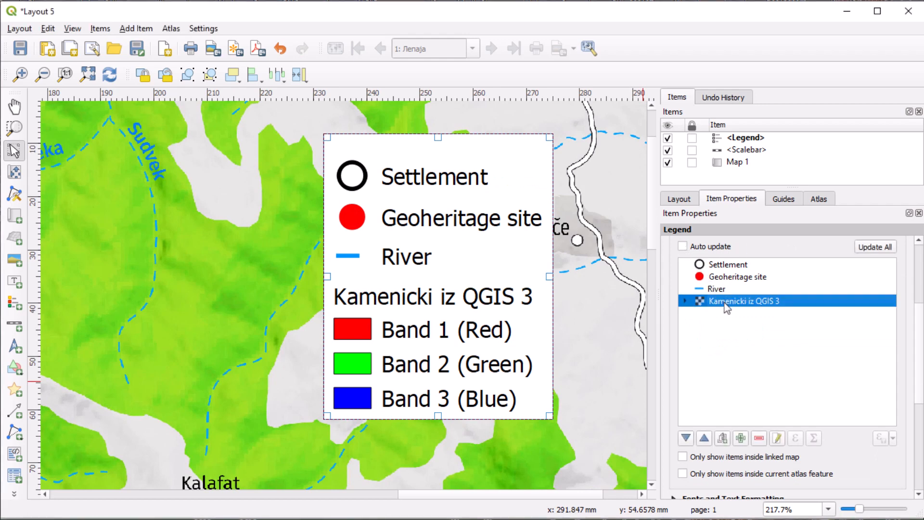
left_click(759, 438)
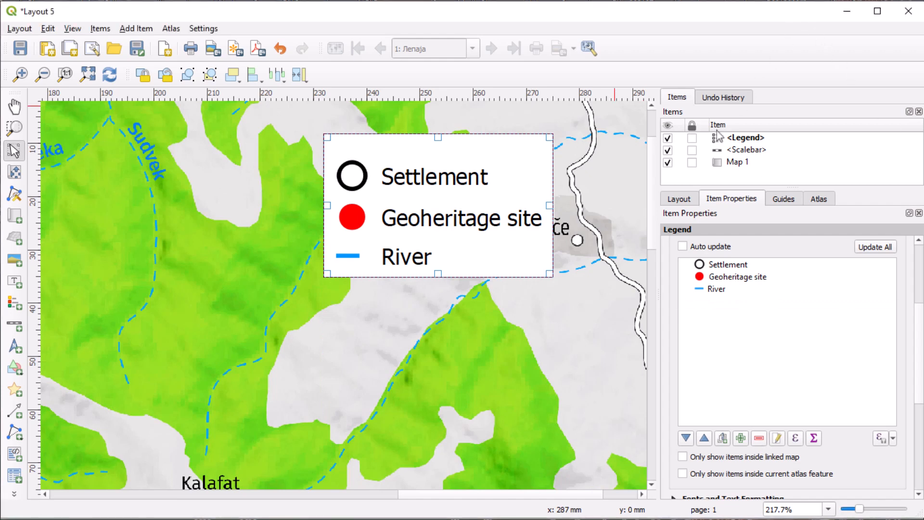
Add a north arrow to the map just beside the 250 m scale bar
scroll(565, 334, "down", 2)
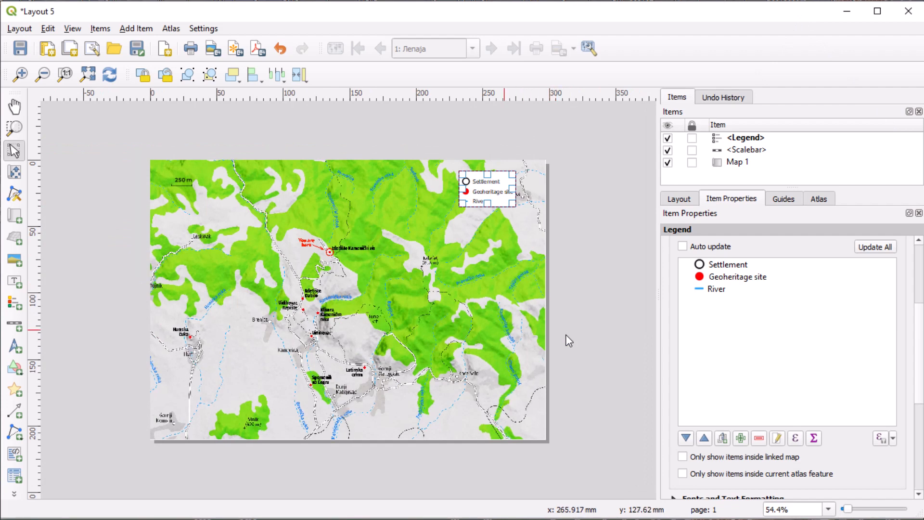
left_click(17, 349)
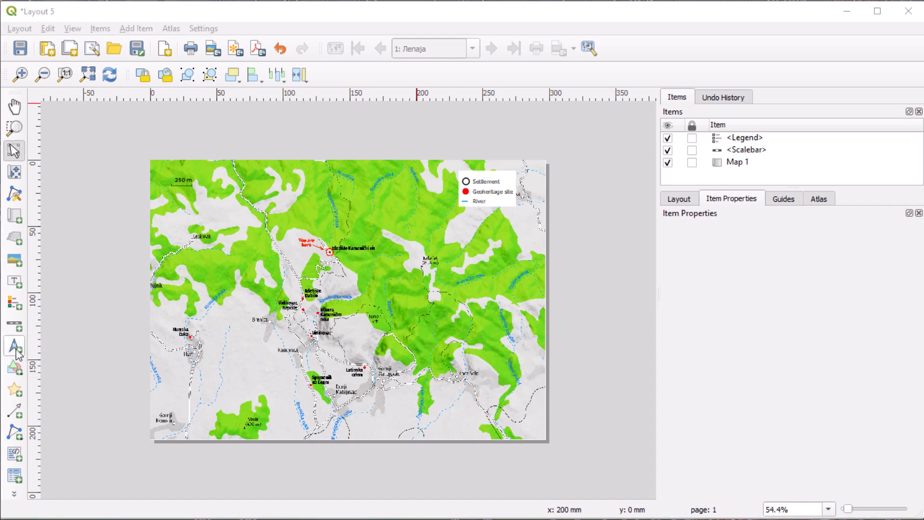
left_click(18, 351)
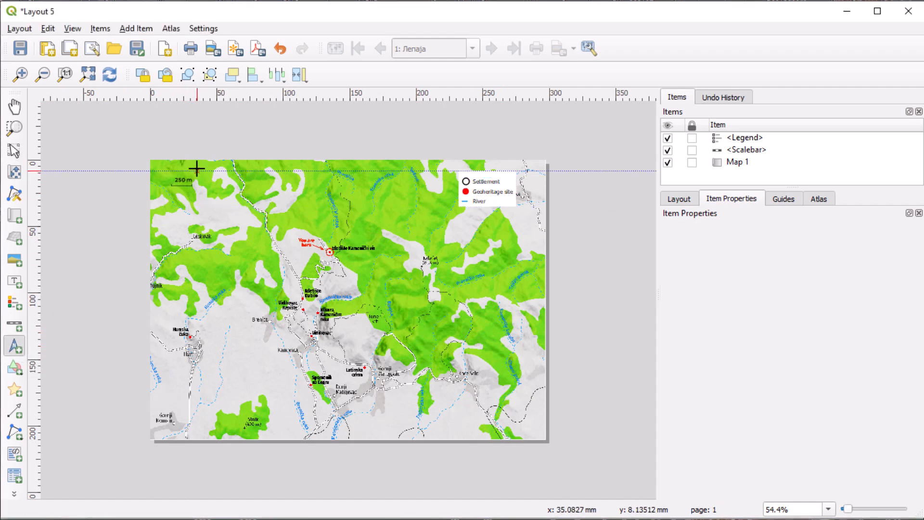
left_click_drag(198, 172, 231, 206)
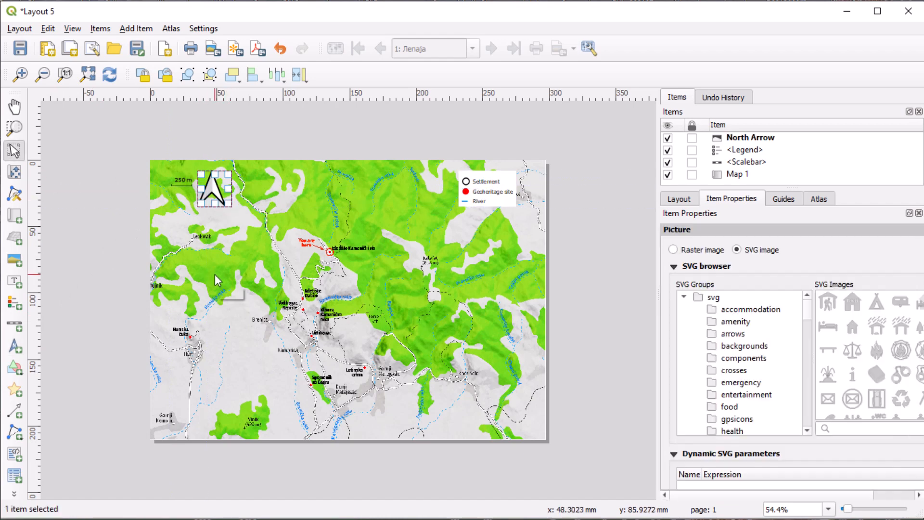
left_click(320, 136)
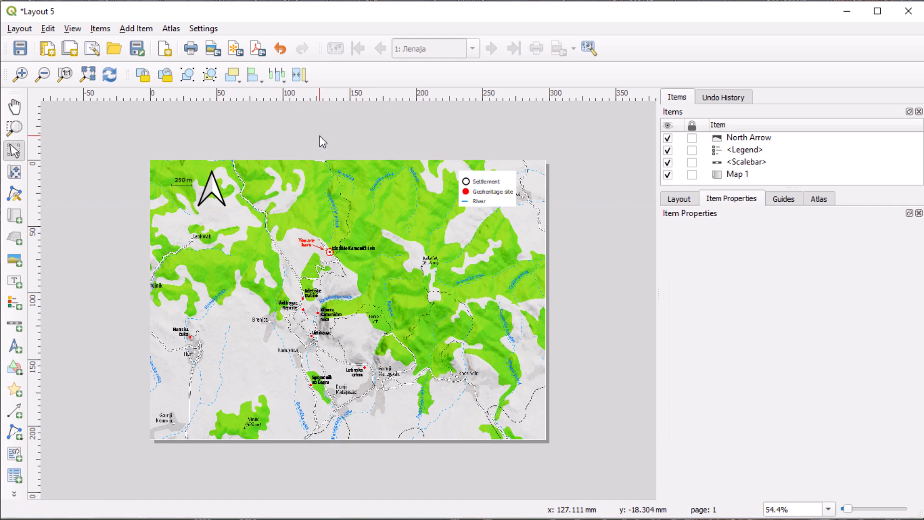
Delete the north arrow beside the scale bar
left_click(224, 197)
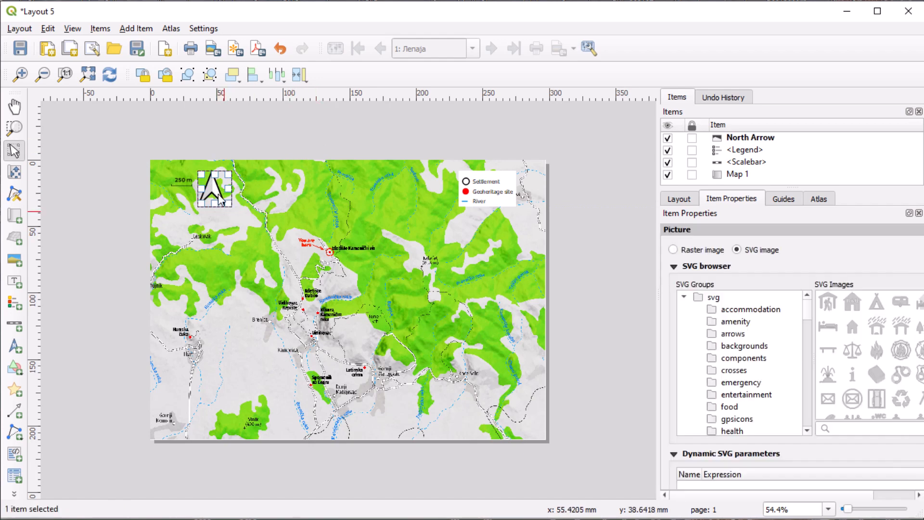
key("Delete")
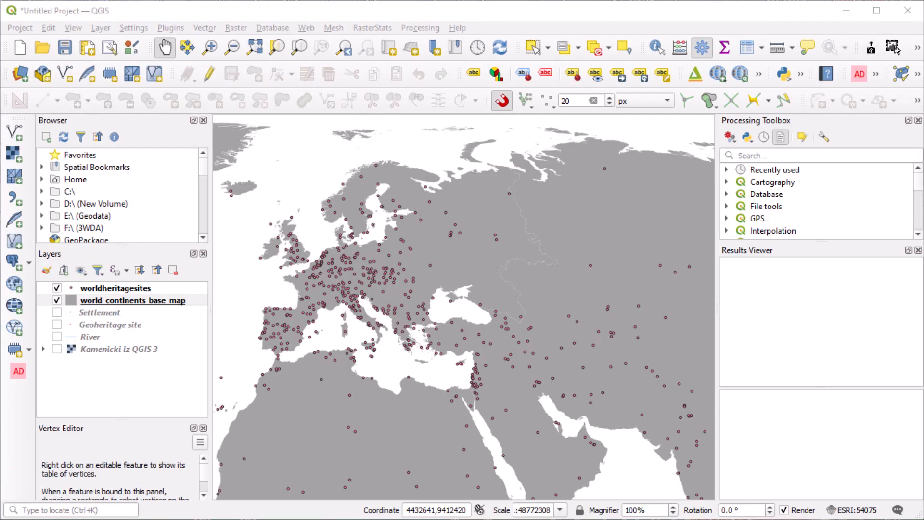
scroll(531, 322, "down", 1)
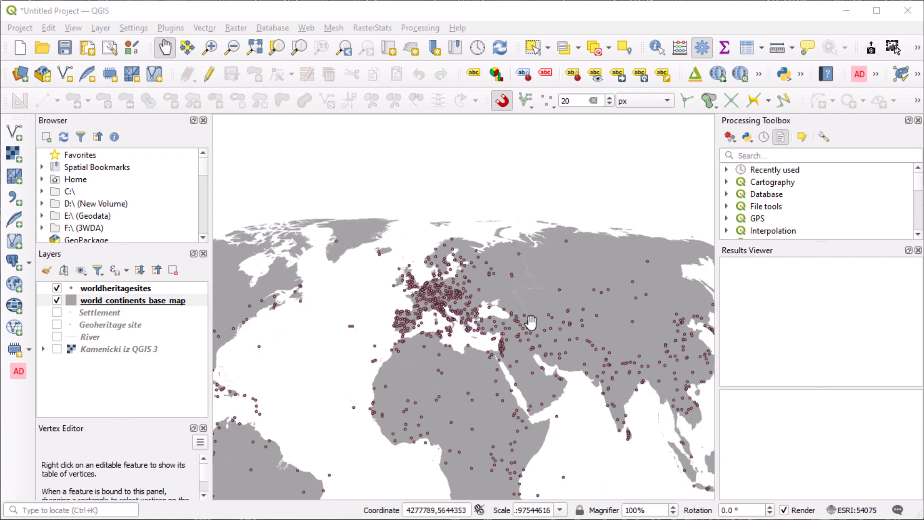
scroll(531, 321, "down", 1)
left_click_drag(531, 321, 514, 254)
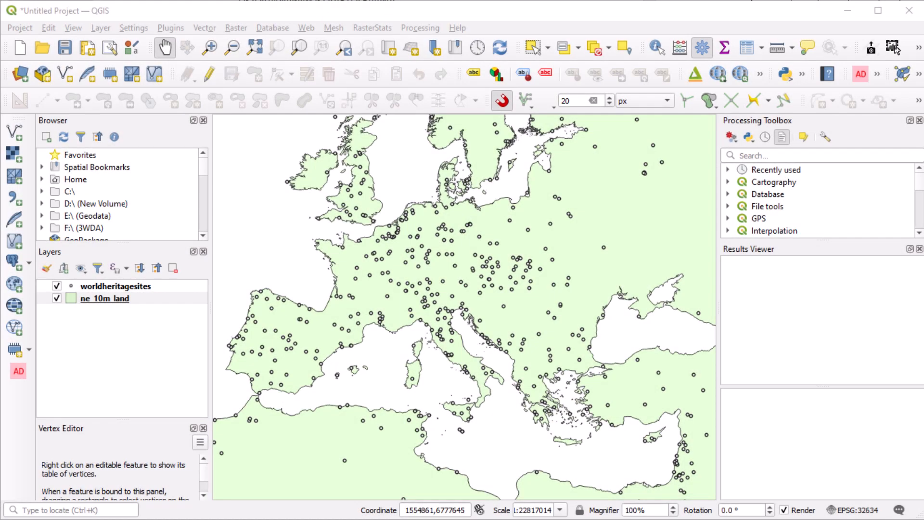
Add a map covering the whole page of the empty layout
left_click(904, 479)
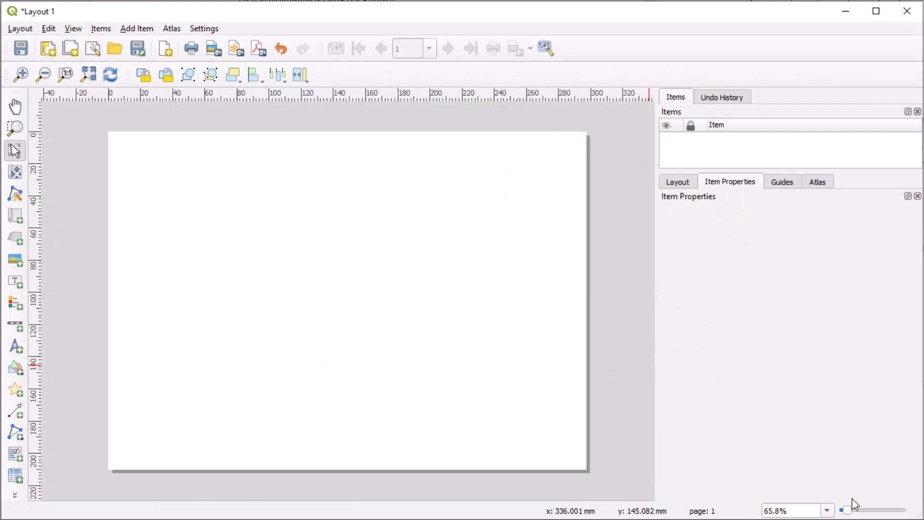
left_click(15, 216)
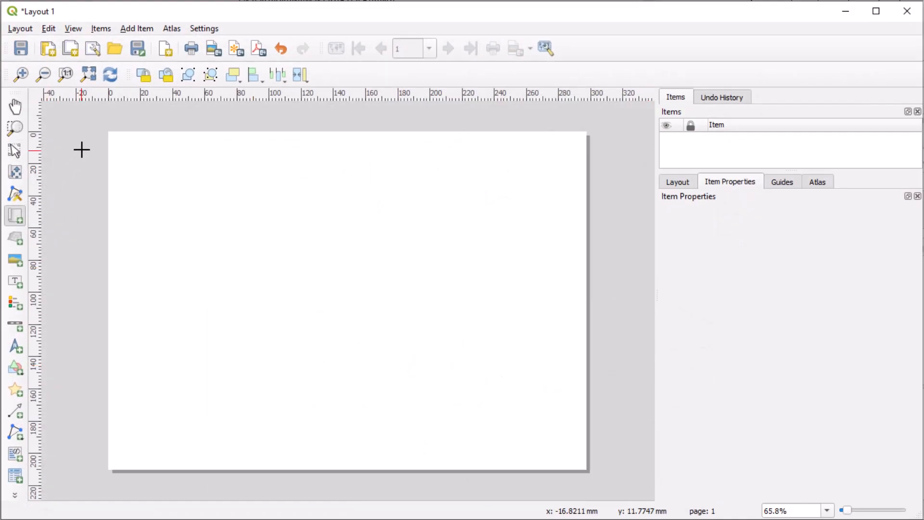
left_click_drag(106, 131, 586, 470)
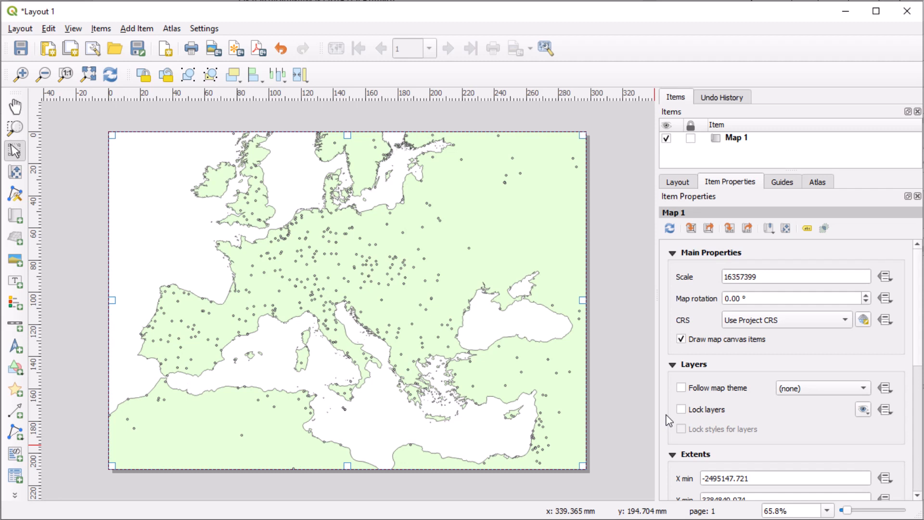
Add a grid to Map 1 and set the grid's CRS to Default CRS: EPSG:4326 - WGS 84
scroll(669, 420, "down", 10)
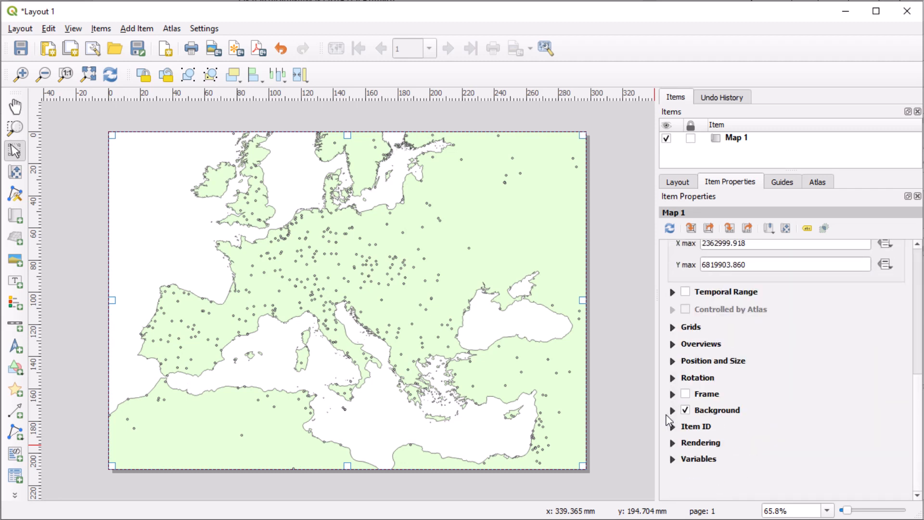
left_click(673, 327)
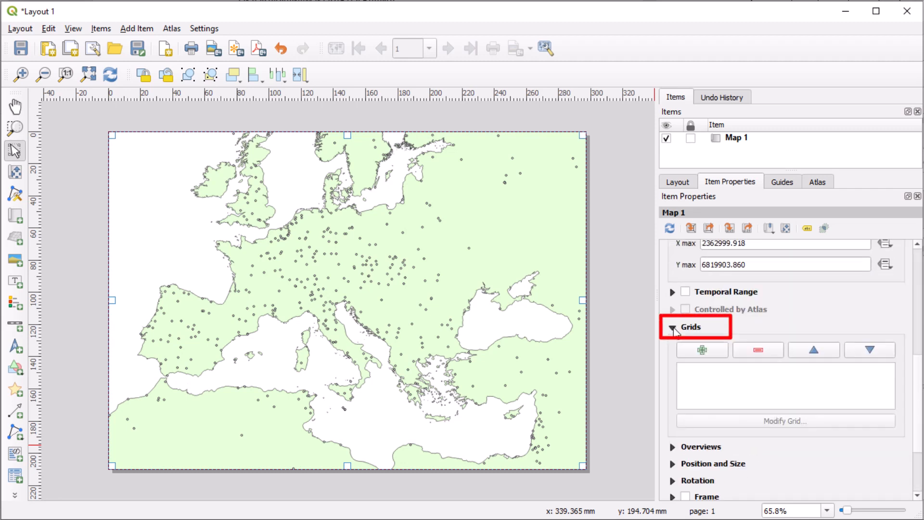
left_click(693, 350)
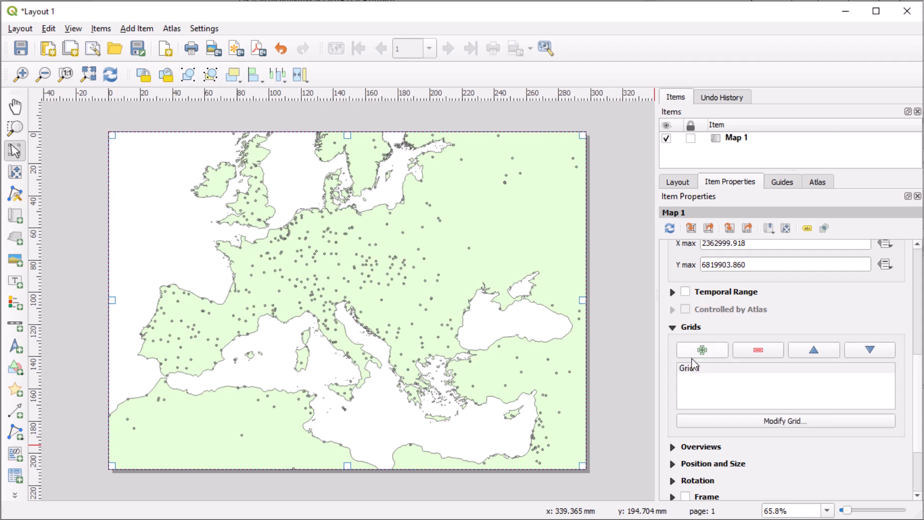
left_click(695, 369)
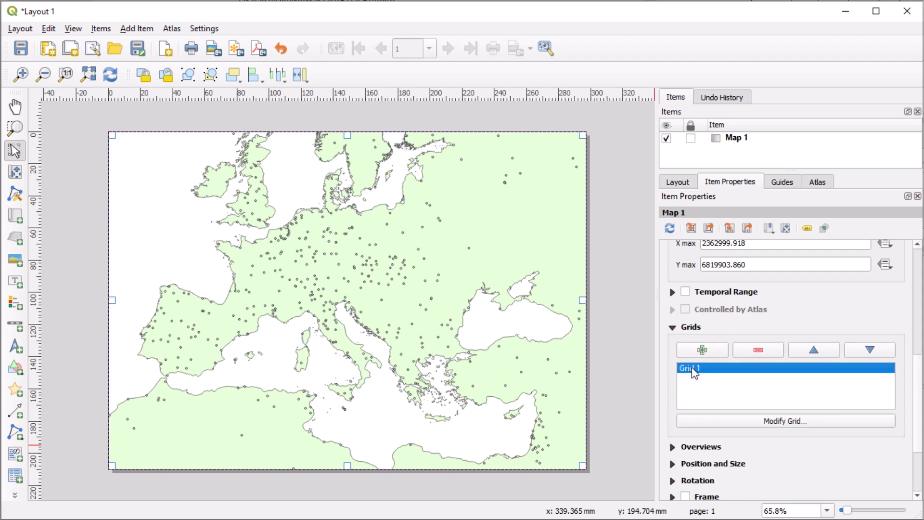
left_click(719, 422)
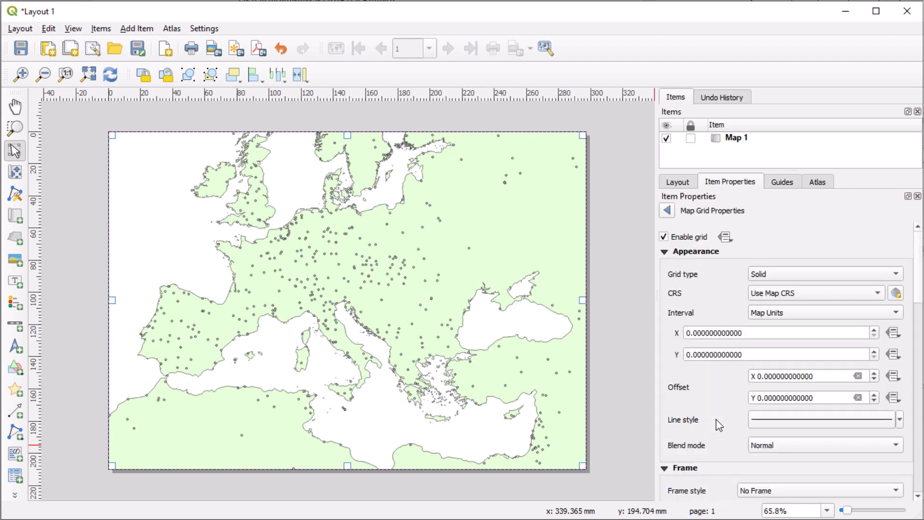
left_click(769, 297)
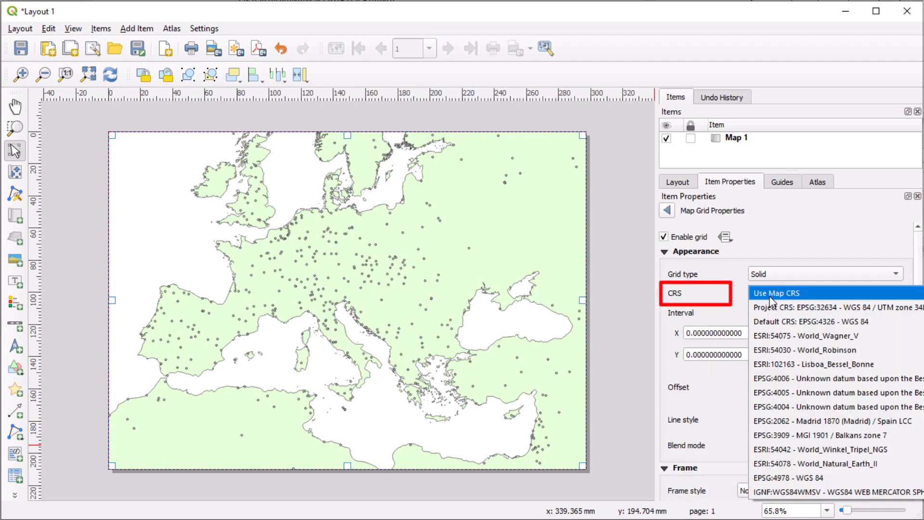
left_click(769, 321)
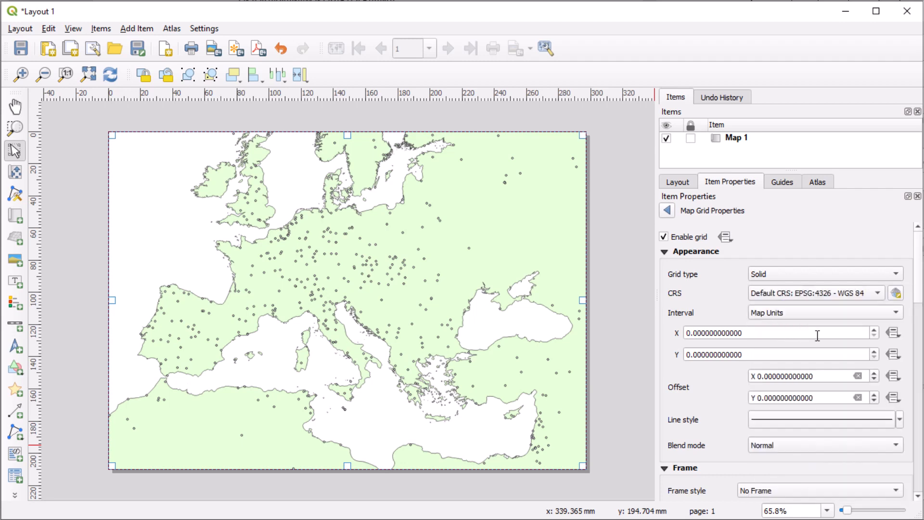
Set the grid's X interval to 10 map units
left_click(874, 331)
left_click(874, 330)
left_click(873, 330)
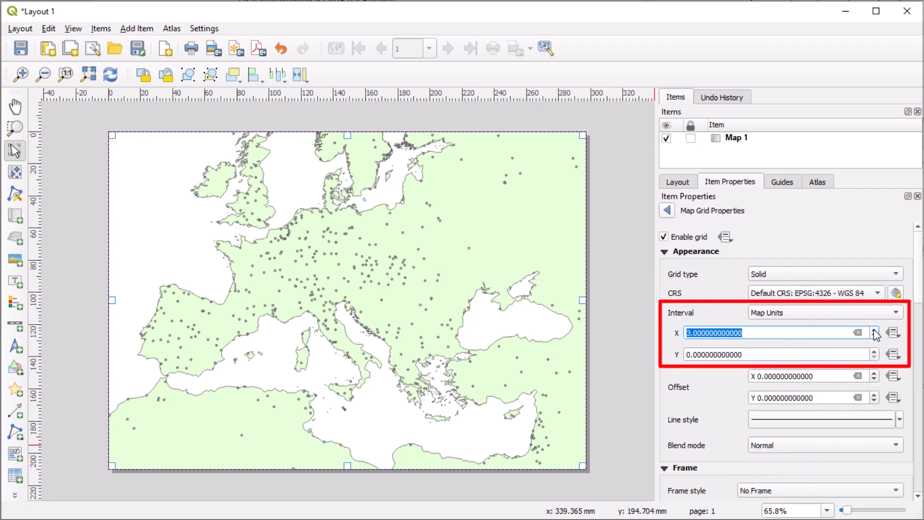
left_click(874, 330)
left_click(873, 330)
left_click(874, 330)
left_click(874, 330)
left_click(874, 330)
left_click(873, 330)
left_click(874, 331)
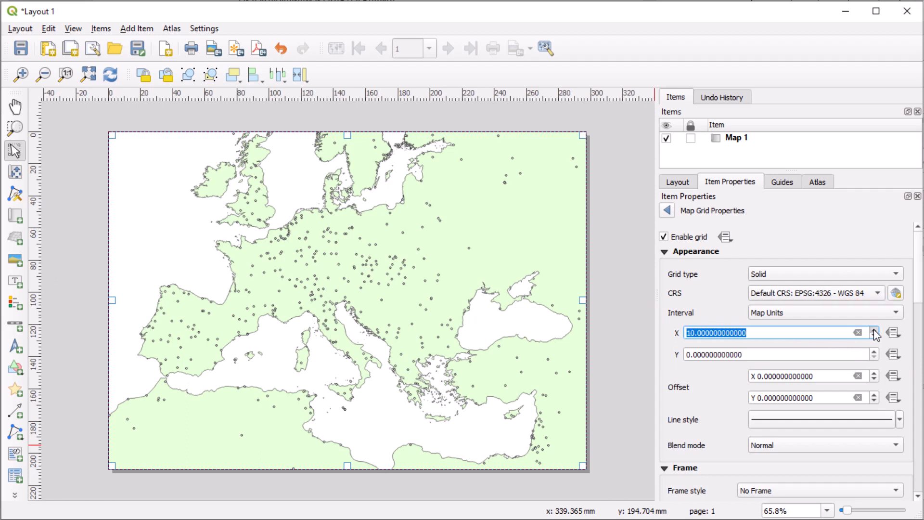
Set the grid's Y interval to 10 map units
left_click(874, 352)
left_click(874, 351)
left_click(874, 352)
left_click(873, 352)
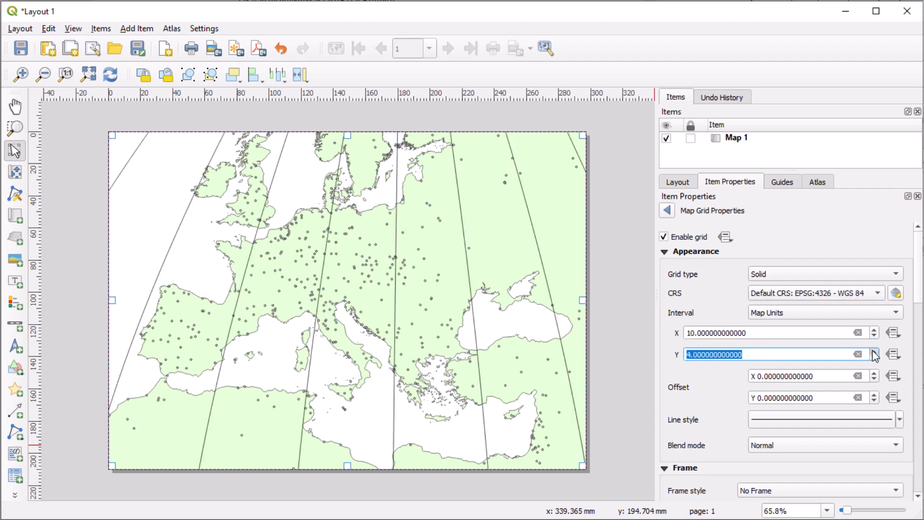
left_click(874, 352)
left_click(874, 351)
left_click(874, 352)
left_click(874, 352)
left_click(874, 351)
left_click(874, 352)
left_click(835, 333)
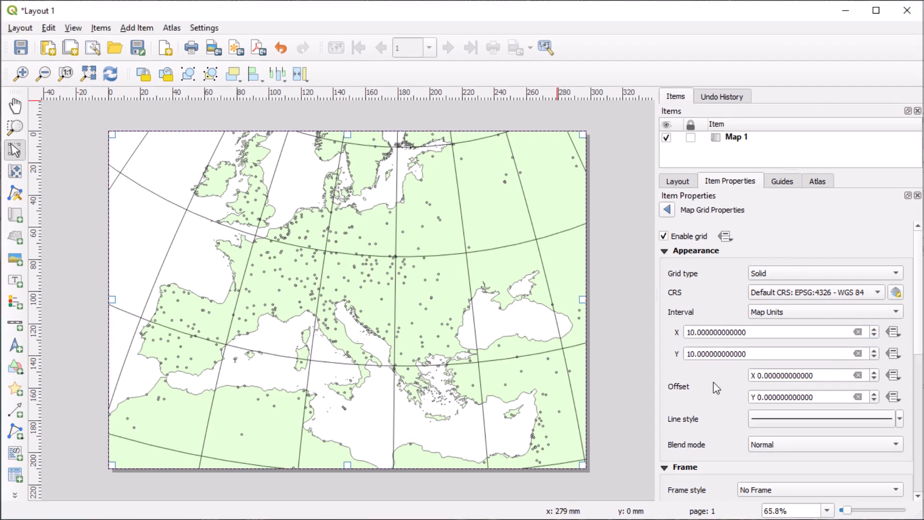
Enable Draw Coordinates for the map grid
scroll(713, 382, "down", 10)
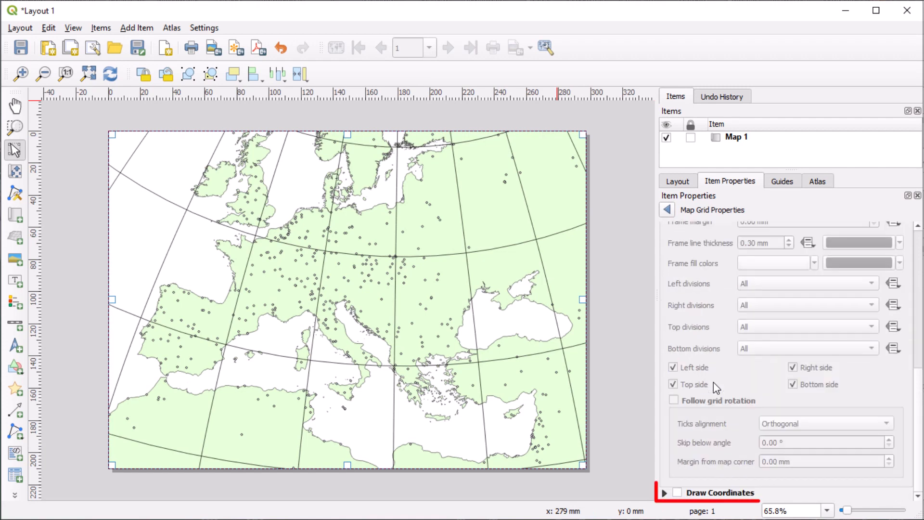
left_click(677, 492)
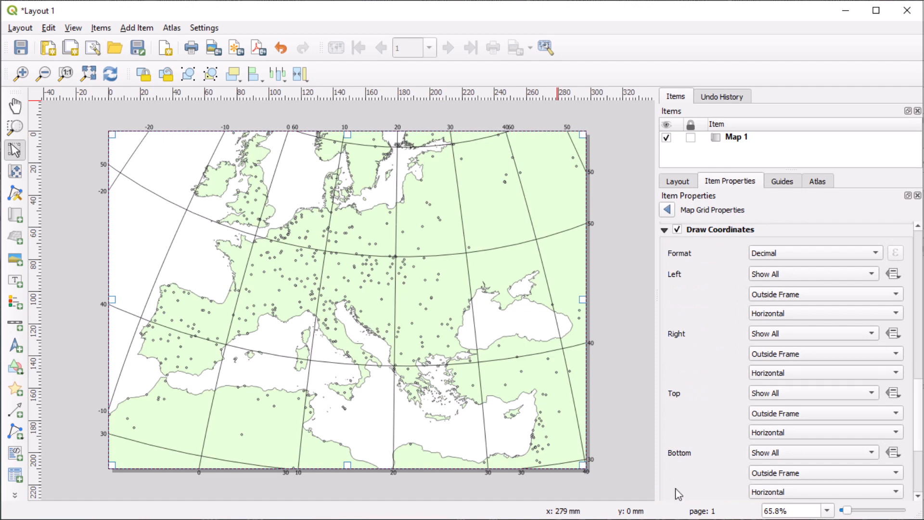
Shrink Map 1 from its lower-right and upper-left corners to leave a page margin around it for the grid coordinates
left_click_drag(582, 464, 564, 448)
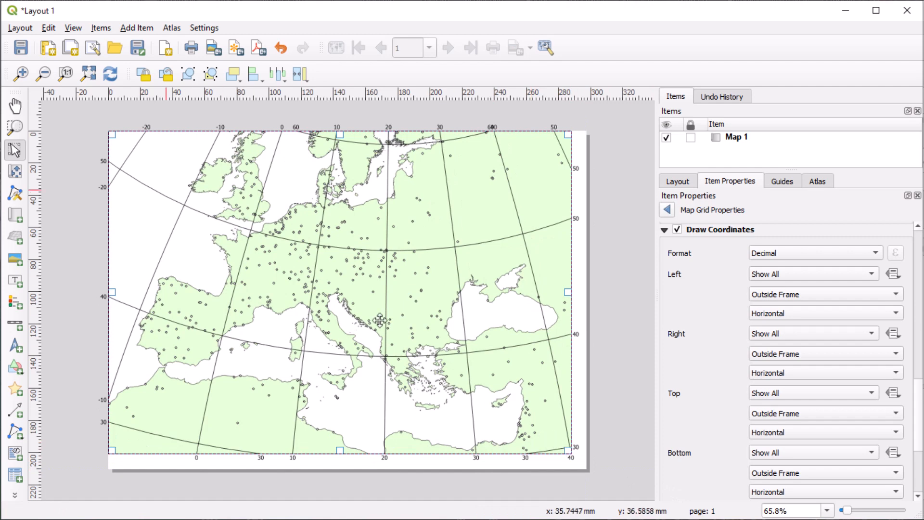
left_click_drag(112, 136, 130, 151)
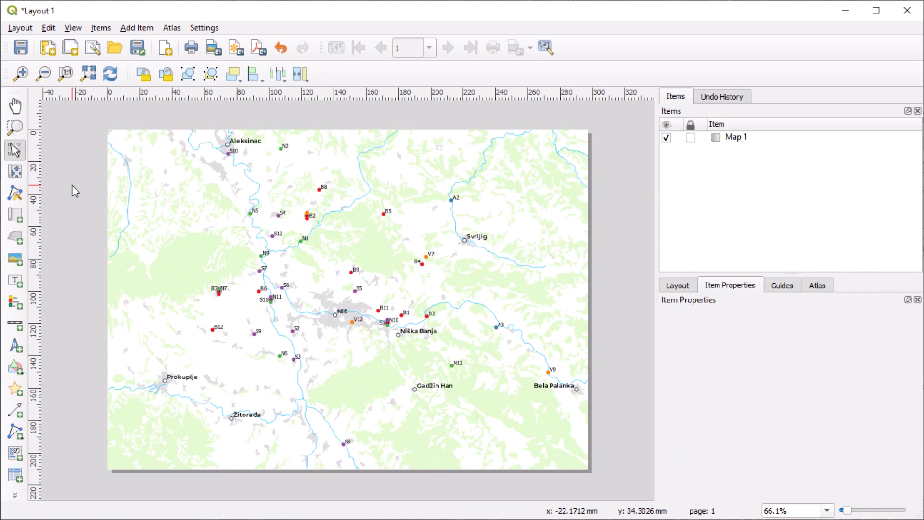
Set the map rotation of Map 1 to 71°
left_click(14, 151)
left_click(200, 245)
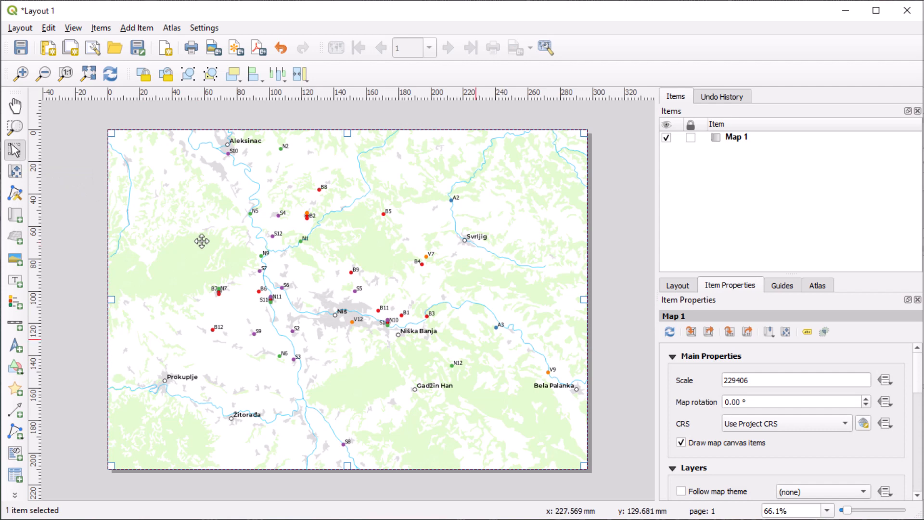
left_click_drag(866, 400, 865, 400)
Add a small north arrow over the map near the page's upper-left corner and deselect it
left_click(15, 345)
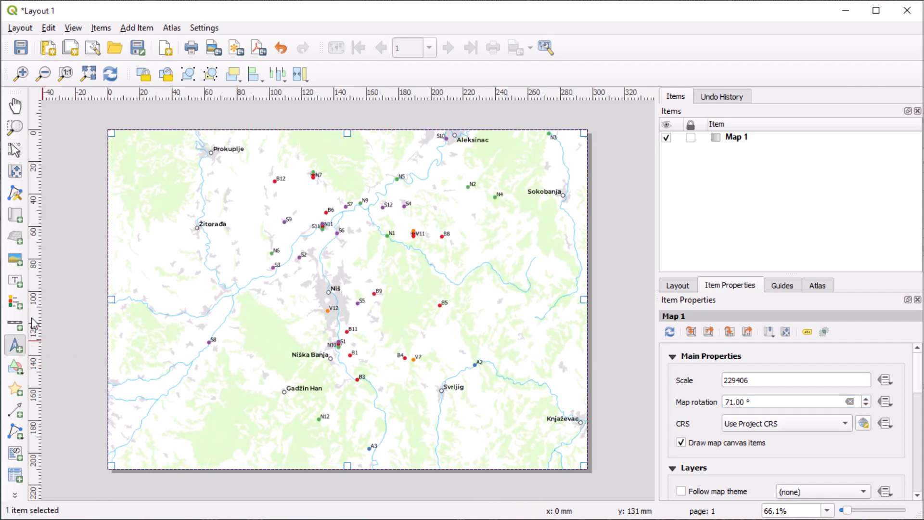
left_click_drag(135, 146, 162, 174)
left_click(72, 261)
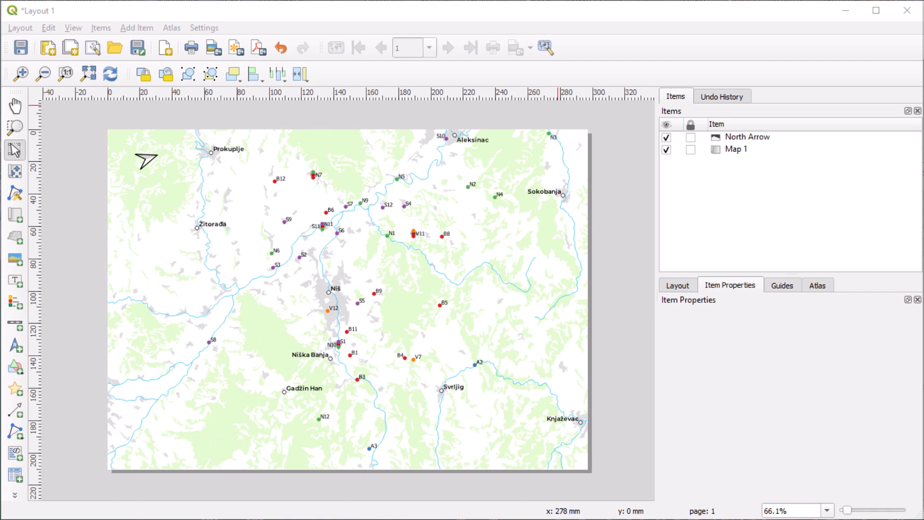
left_click(820, 423)
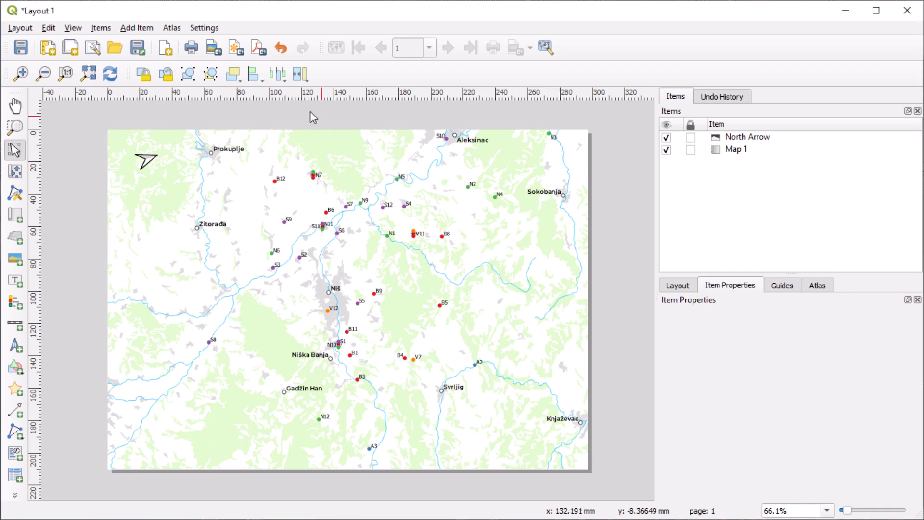
Export the layout as the TIF image Layout 1.tif in the Map export folder, with Generate world file enabled
left_click(215, 49)
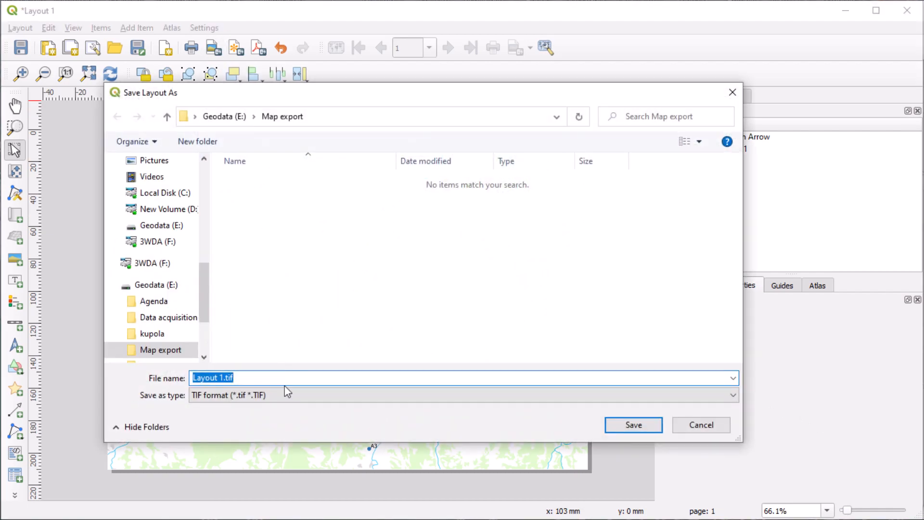
left_click(285, 394)
left_click(287, 396)
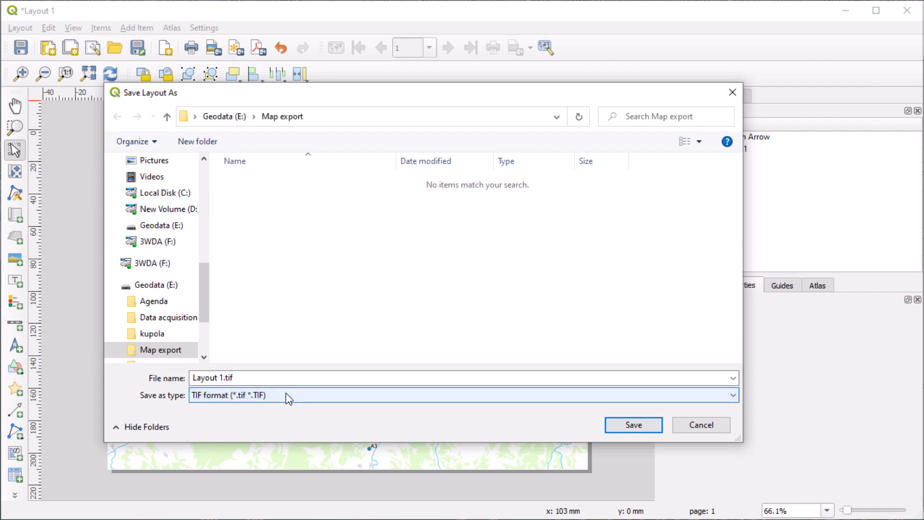
left_click(626, 426)
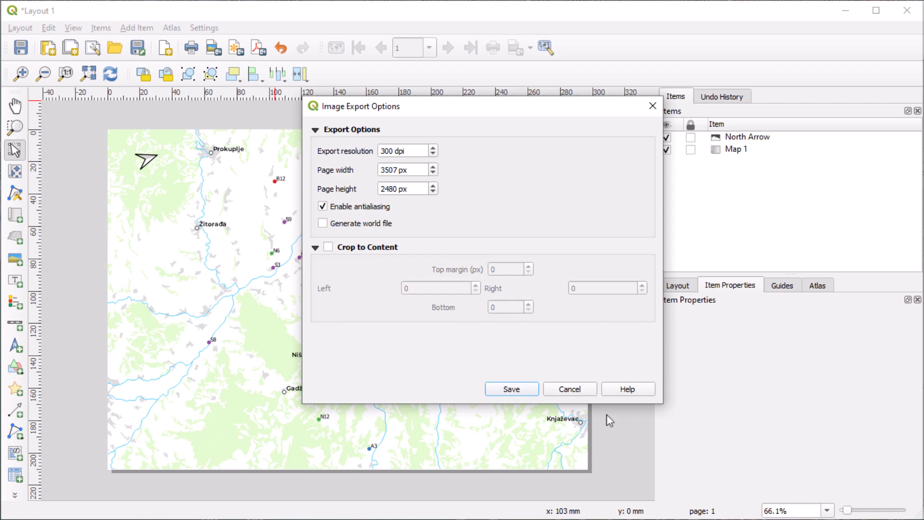
left_click(326, 224)
left_click(494, 388)
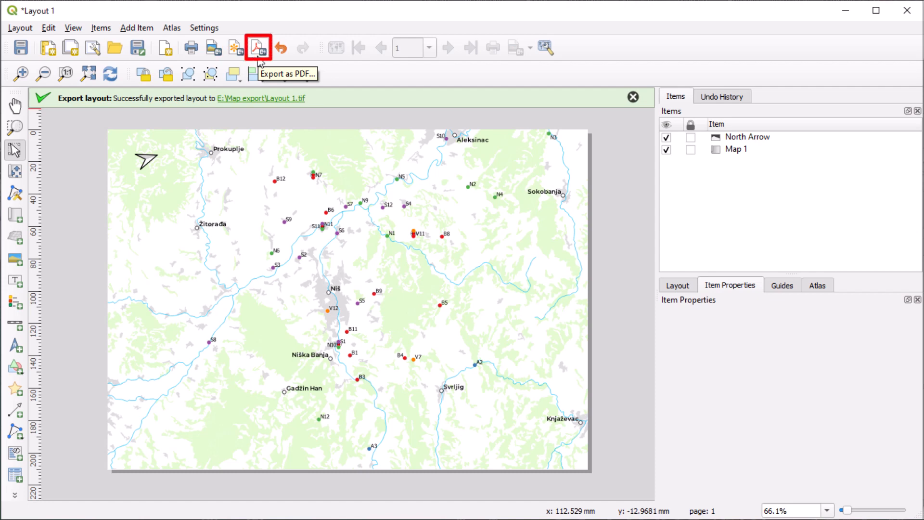
Export the layout as Layout 1.svg with Always export as vectors enabled and text export set to Always Export Text as Text Objects
left_click(235, 48)
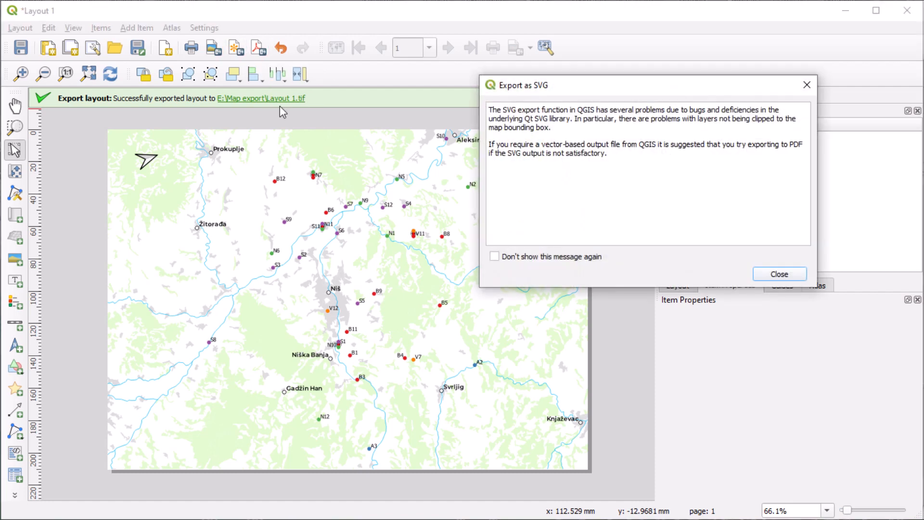
left_click(774, 274)
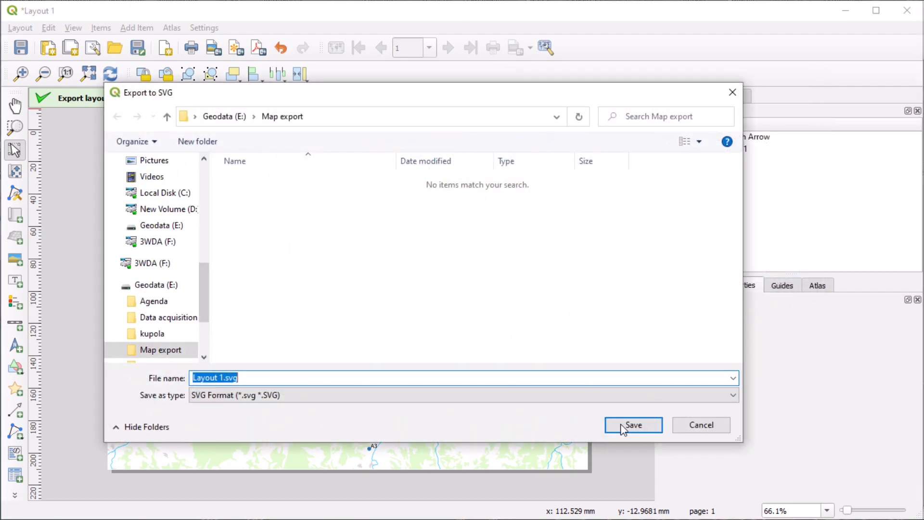
left_click(621, 426)
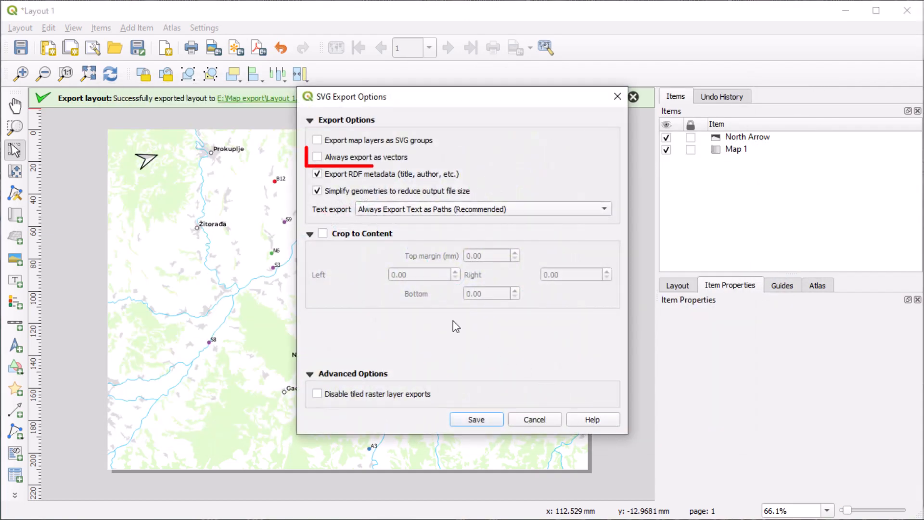
left_click(317, 157)
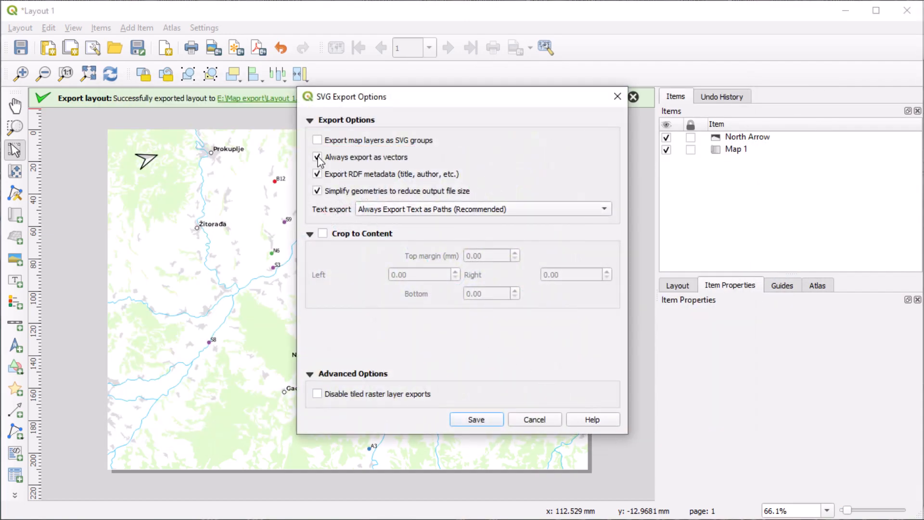
left_click(381, 209)
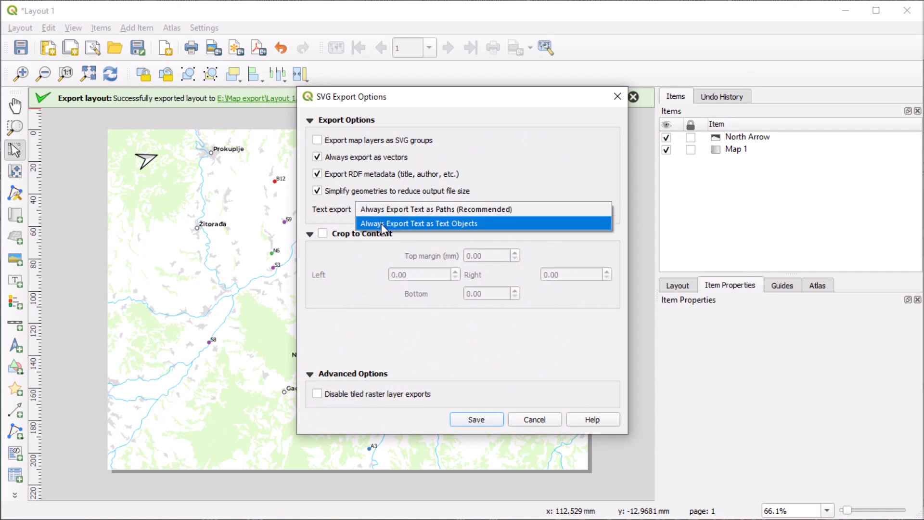
left_click(381, 223)
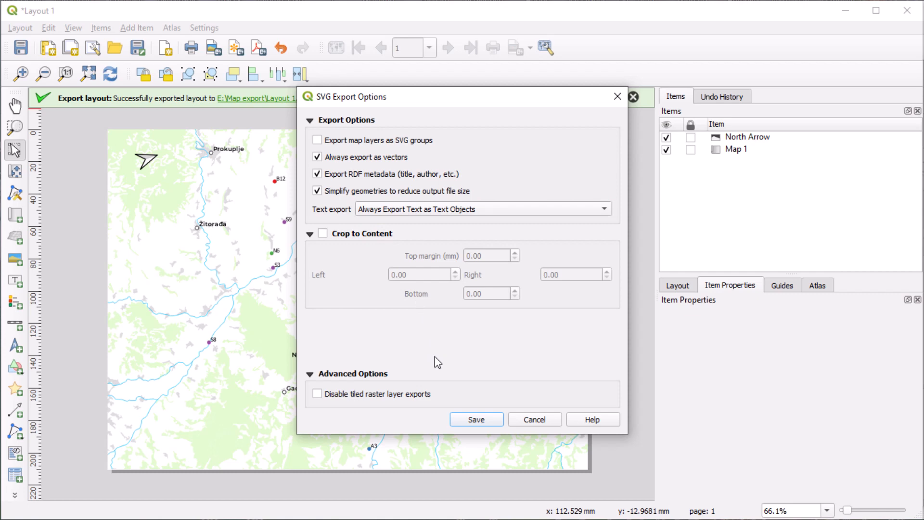
left_click(477, 419)
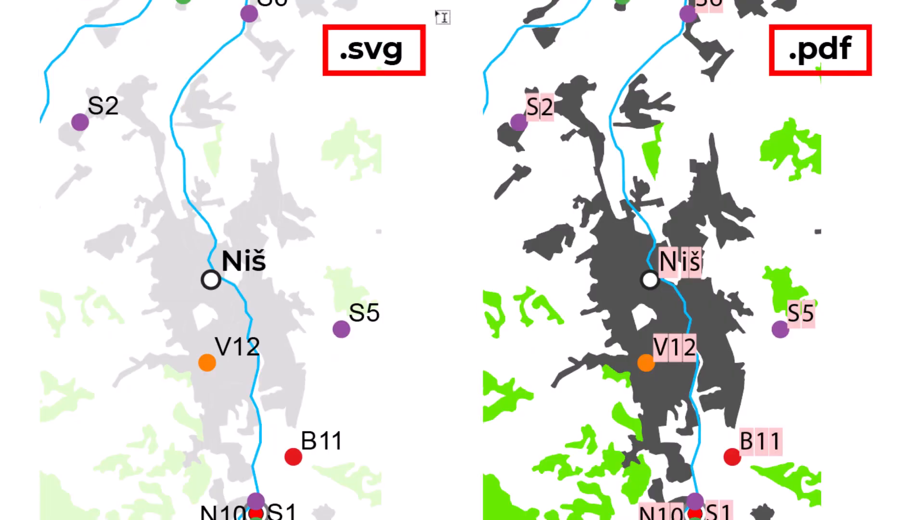
Select the Niš label text in the .svg export and its single letters in the .pdf export to compare the text objects
left_click_drag(221, 262, 260, 260)
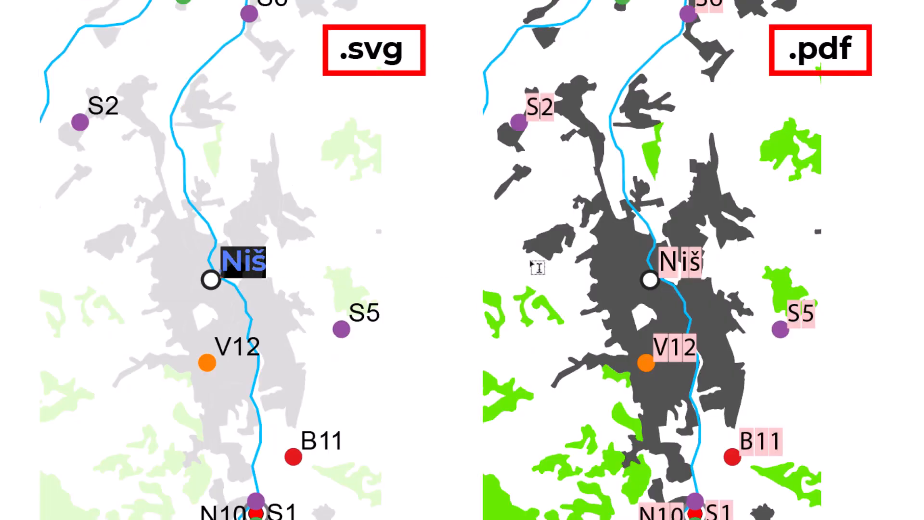
left_click_drag(662, 261, 687, 262)
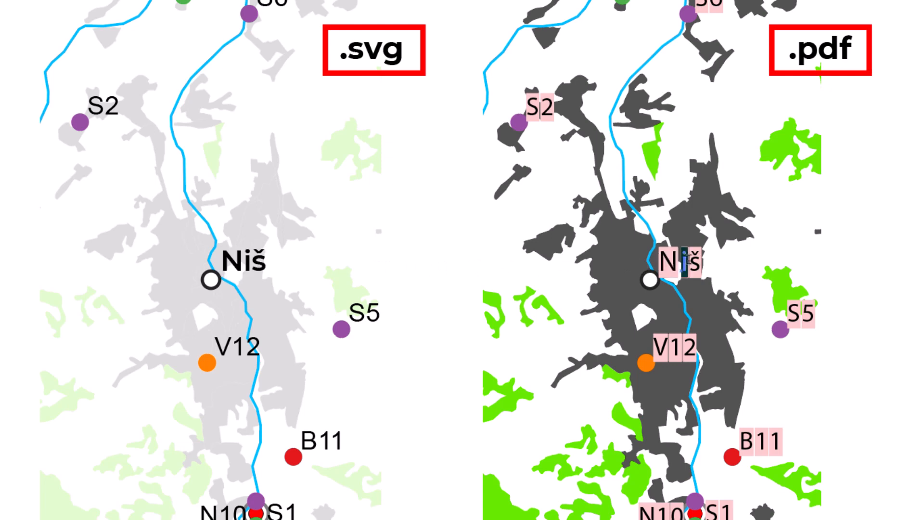
left_click_drag(695, 258, 702, 266)
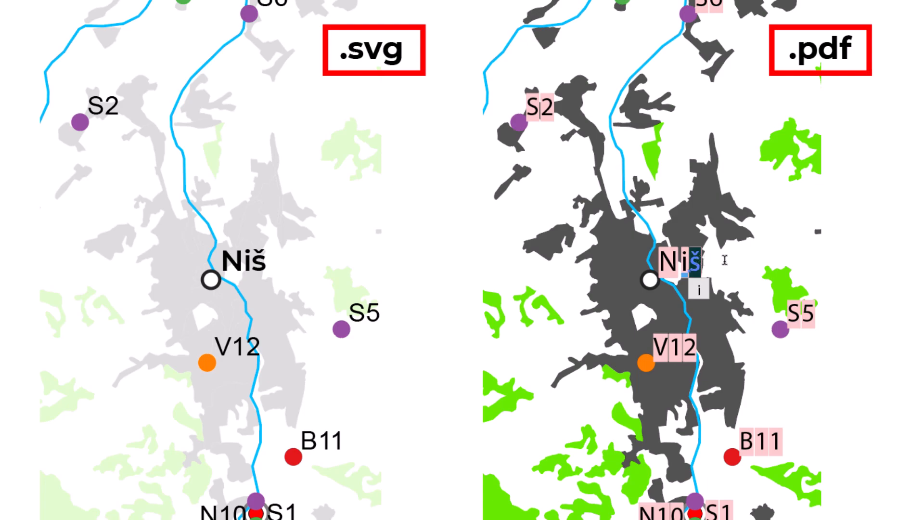